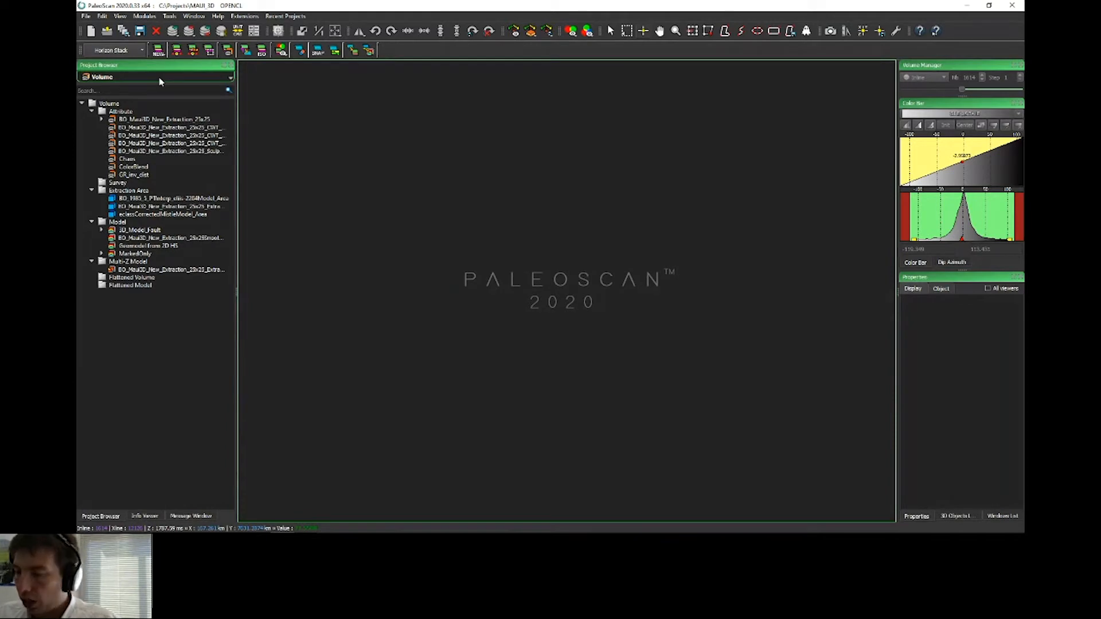
Step: Switch the project browser to 2D lines and select the BO_m109-1985_matched line in the Multi-2D folder
{"action": "left_click", "coordinate": [132, 78]}
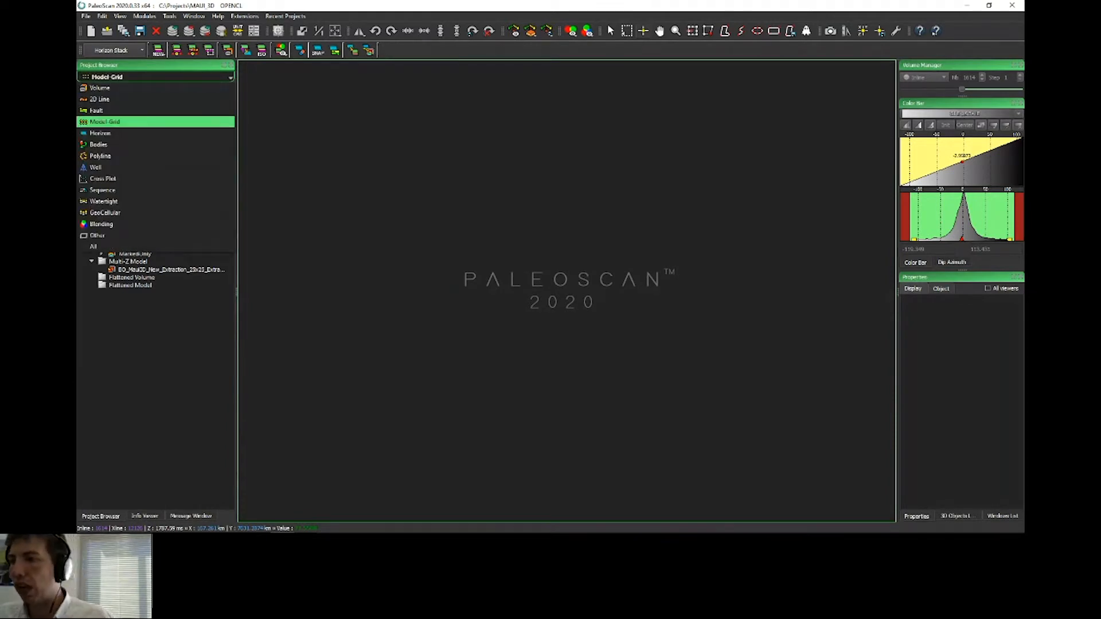
{"action": "left_click", "coordinate": [114, 100]}
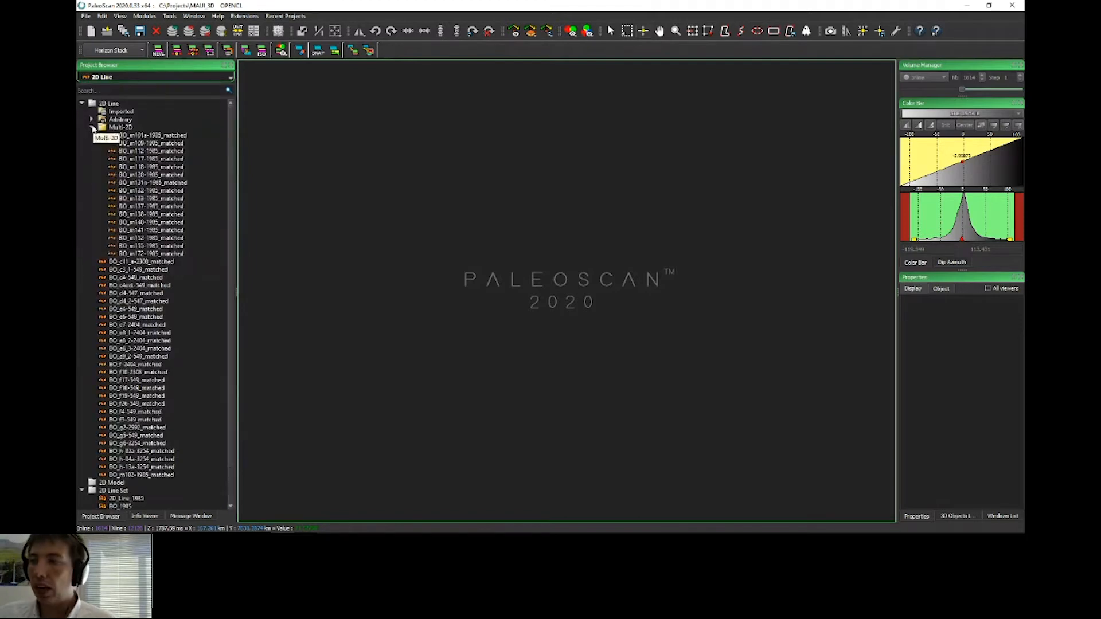
{"action": "left_click", "coordinate": [170, 135]}
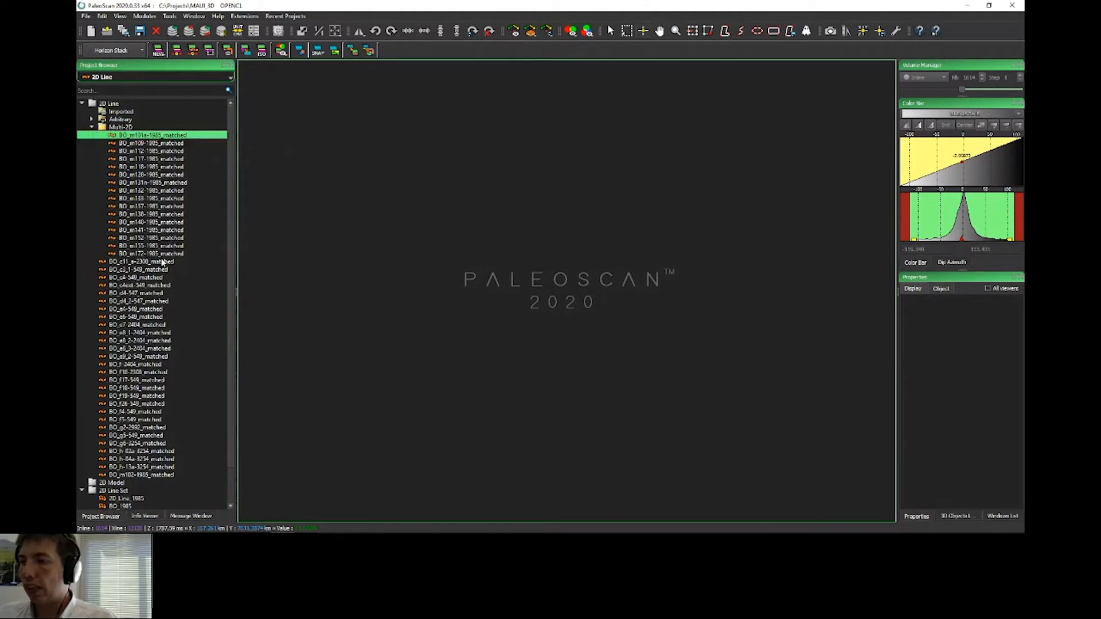
{"action": "left_click", "coordinate": [164, 254], "text": "shift"}
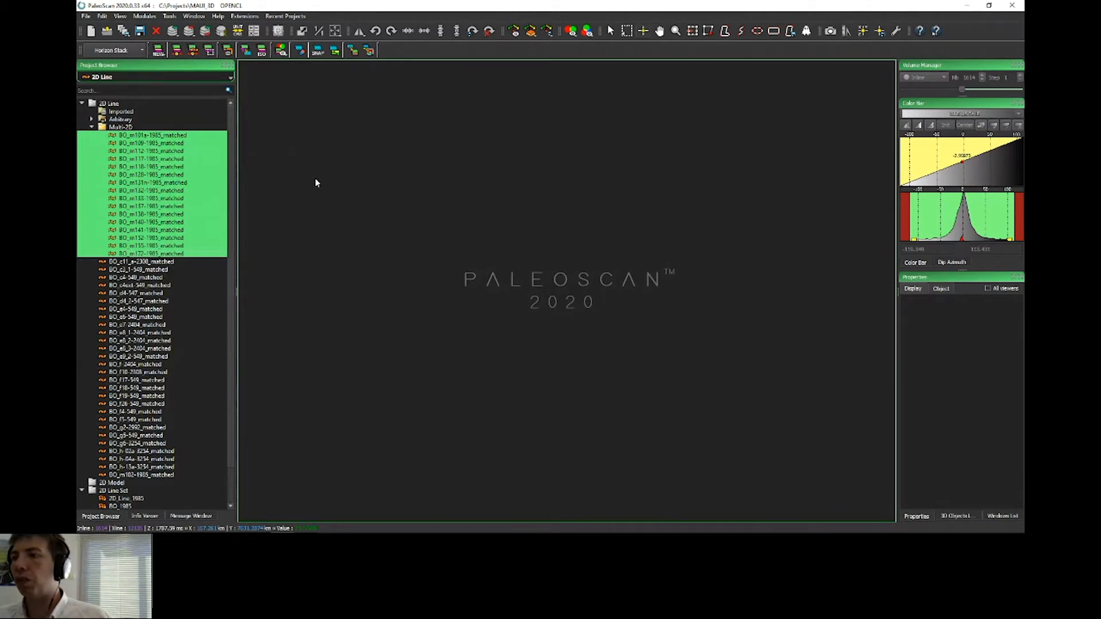
{"action": "left_click", "coordinate": [146, 142]}
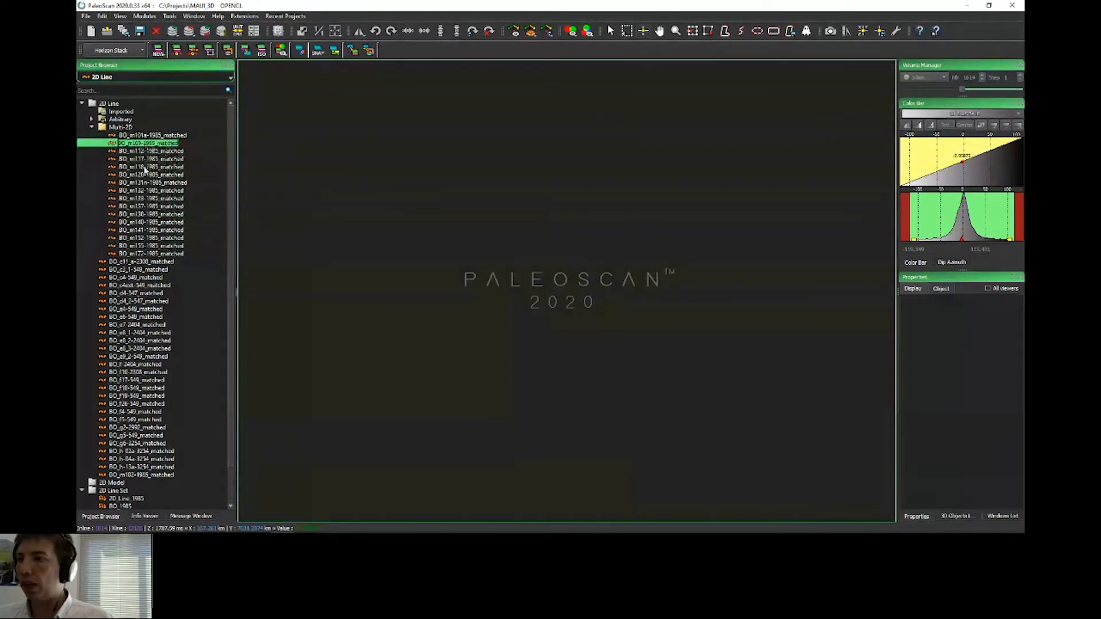
Step: Open the Calculator, add BO_m109-1985_matched as a variable and write a formula multiplying it, then close the Calculator
{"action": "left_click", "coordinate": [169, 16]}
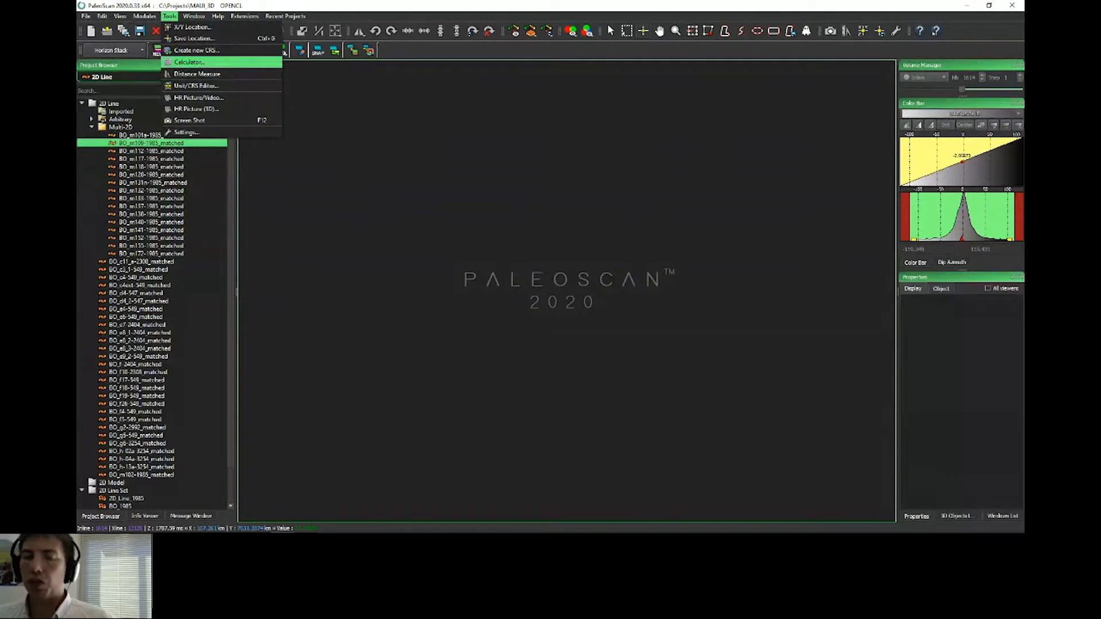
{"action": "left_click", "coordinate": [198, 63]}
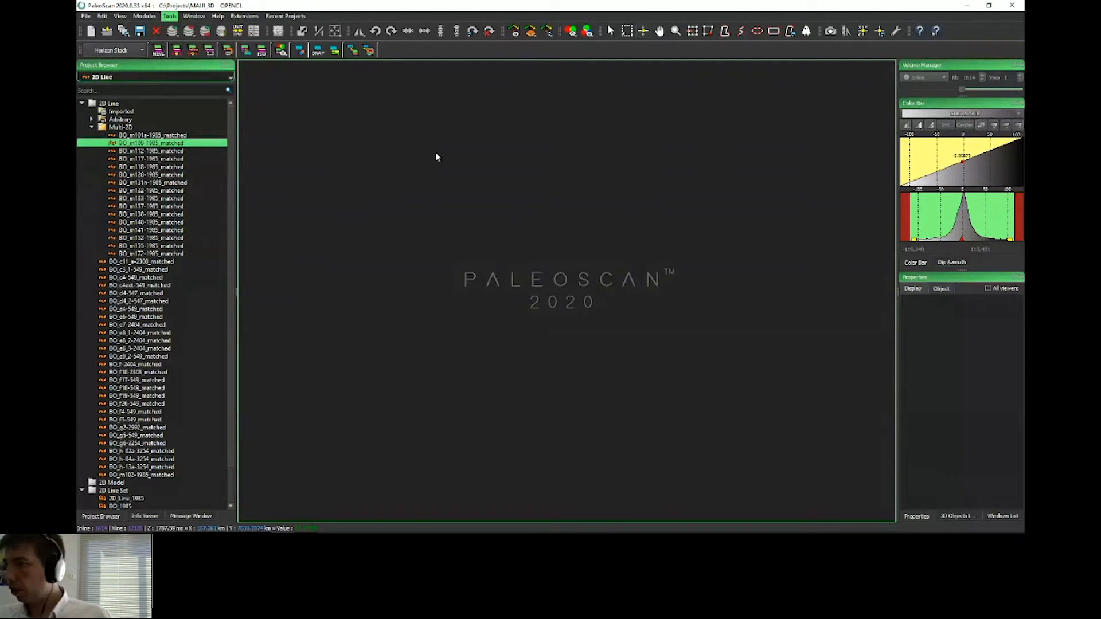
{"action": "left_click_drag", "start_coordinate": [166, 150], "coordinate": [347, 183]}
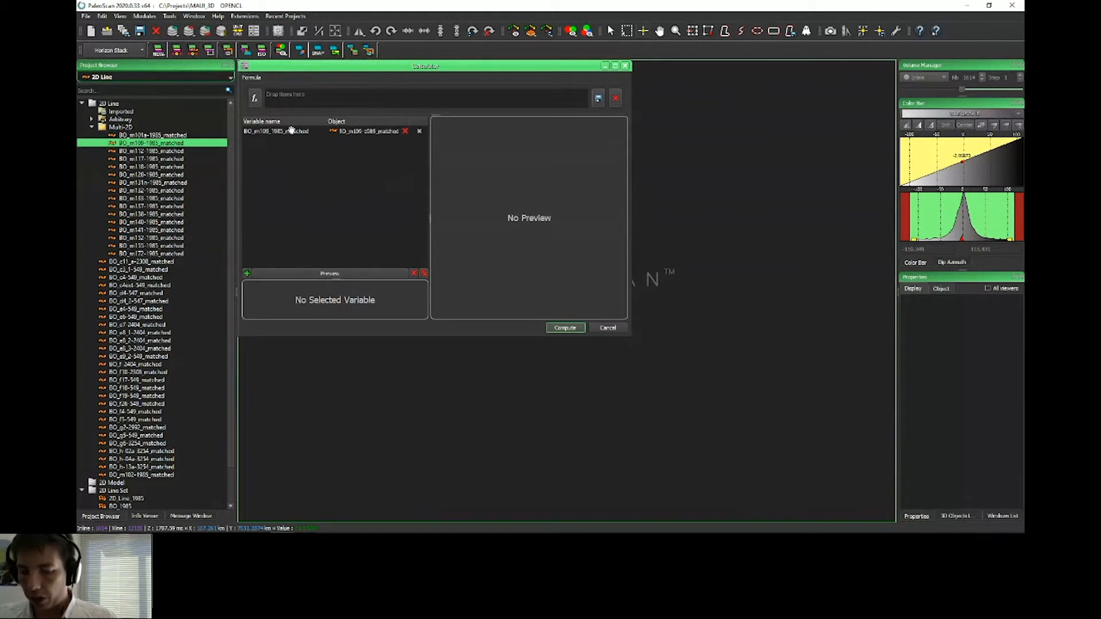
{"action": "type", "text": "BO"}
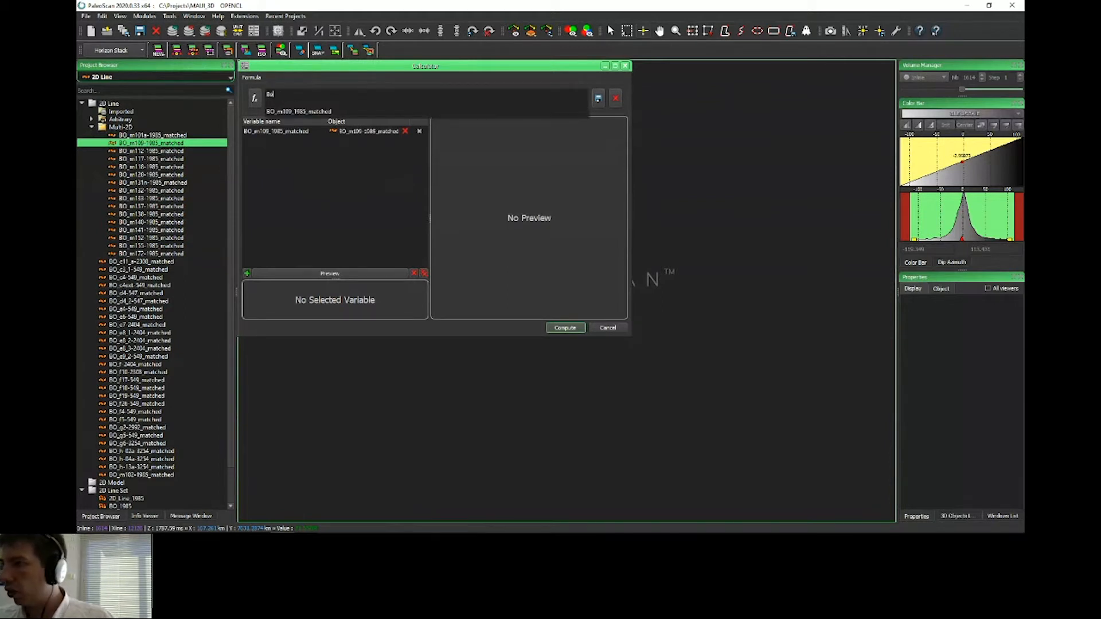
{"action": "left_click", "coordinate": [299, 110]}
{"action": "type", "text": "*"}
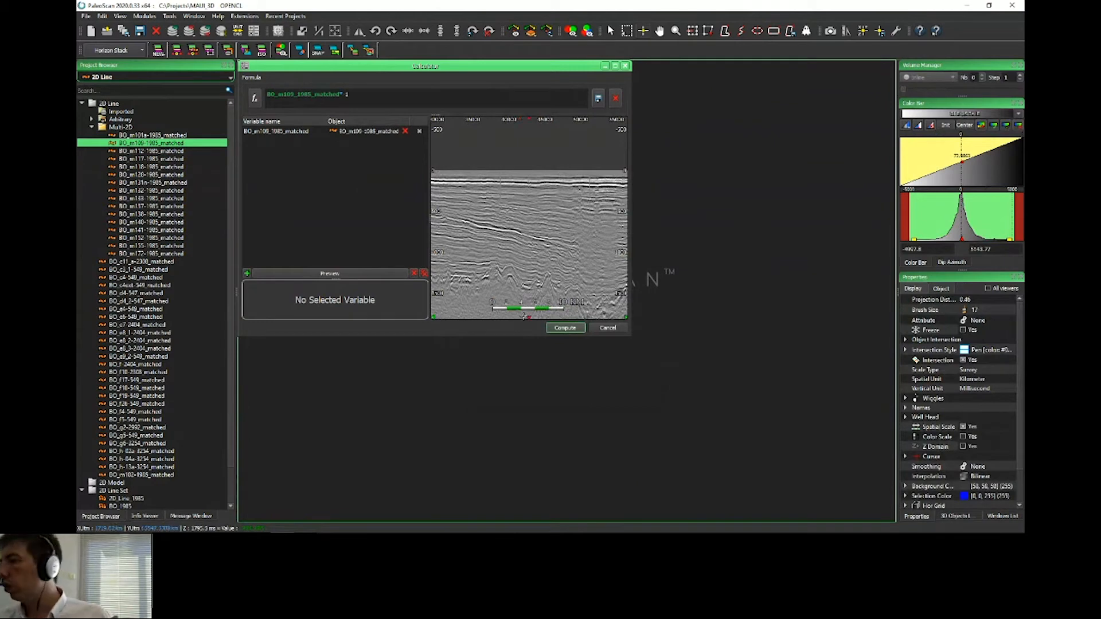
{"action": "left_click", "coordinate": [595, 330]}
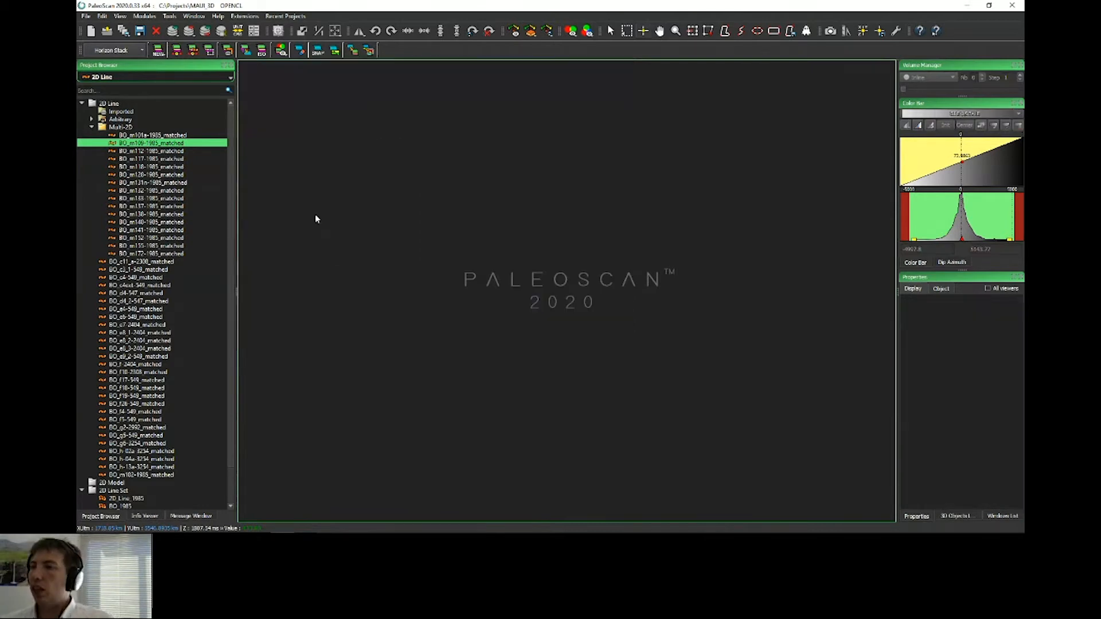
Step: Select all Multi-2D lines and open the 2D line set creation dialog, then cancel it
{"action": "key", "text": "Up"}
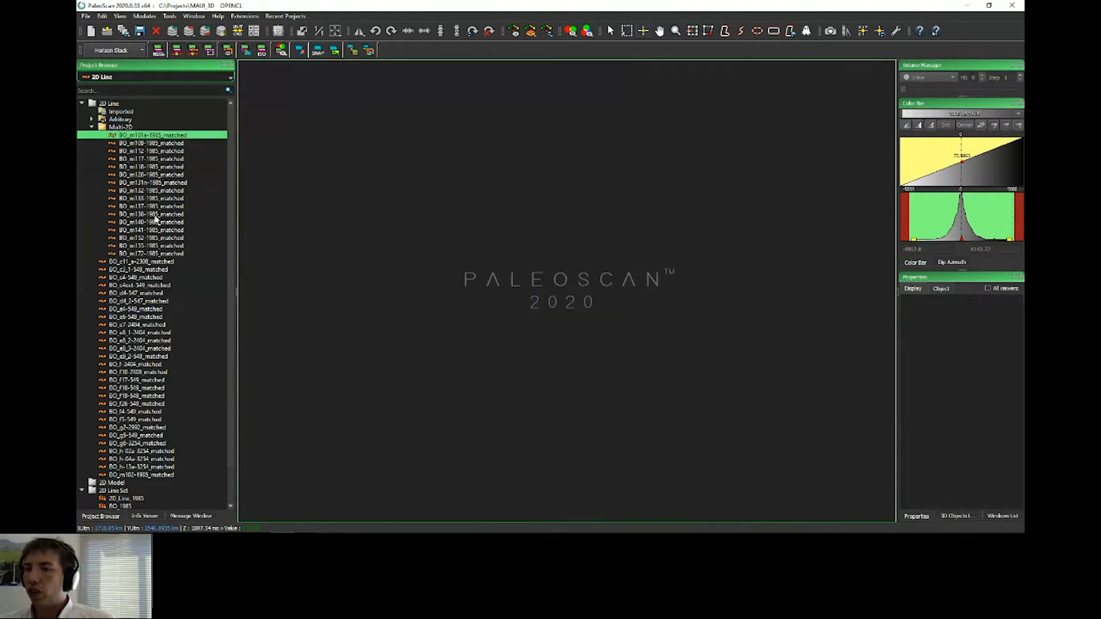
{"action": "left_click", "coordinate": [152, 254], "text": "shift"}
{"action": "right_click", "coordinate": [160, 177]}
{"action": "left_click", "coordinate": [209, 204]}
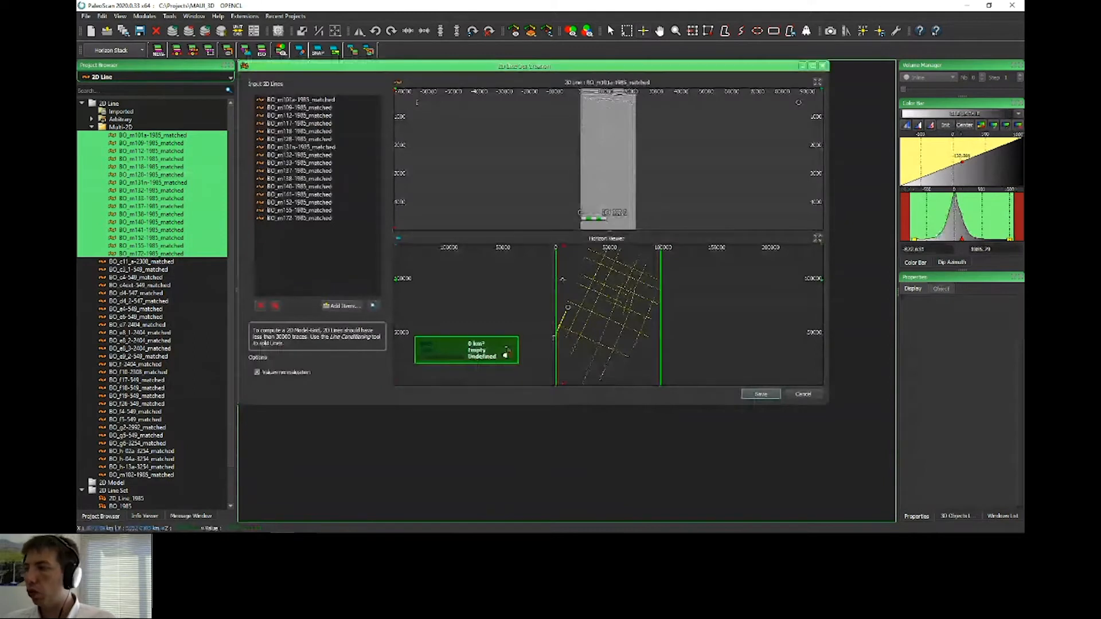
{"action": "left_click", "coordinate": [803, 395]}
Step: Open the BO_1985 2D line set in the line set viewer and activate its section, cross-line and horizon views
{"action": "scroll", "coordinate": [88, 491], "scroll_direction": "down", "scroll_amount": 2}
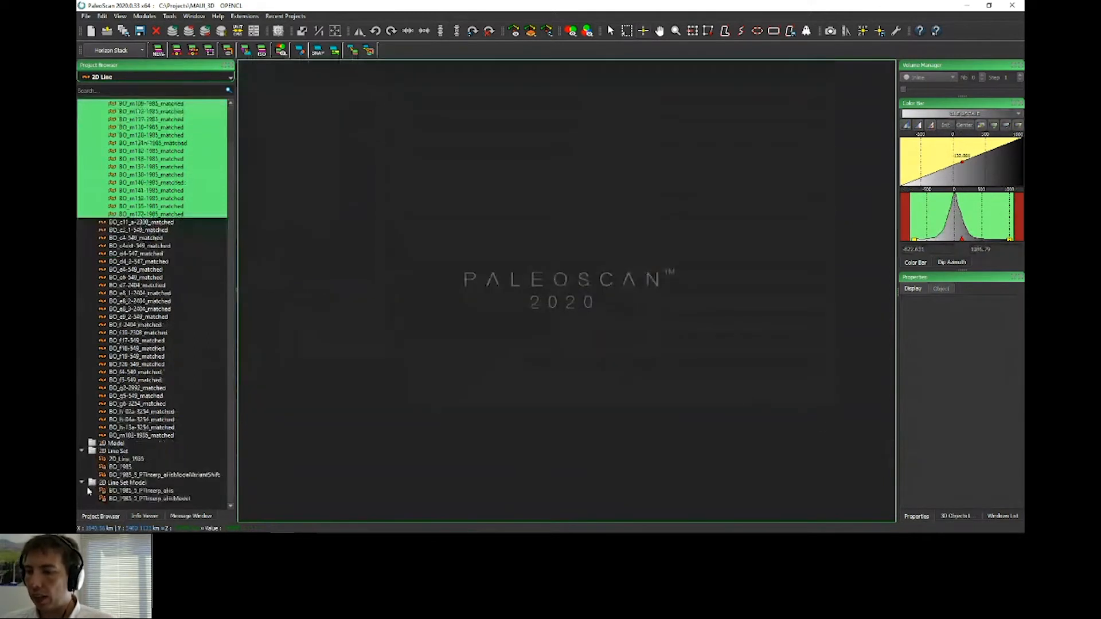
{"action": "left_click", "coordinate": [119, 467]}
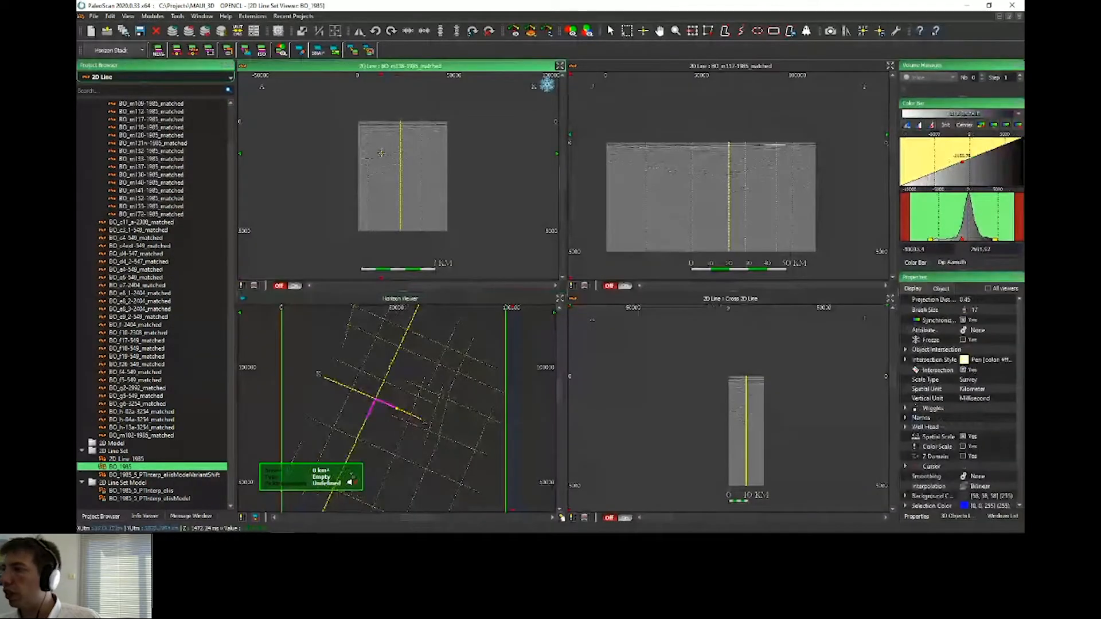
{"action": "left_click", "coordinate": [622, 167]}
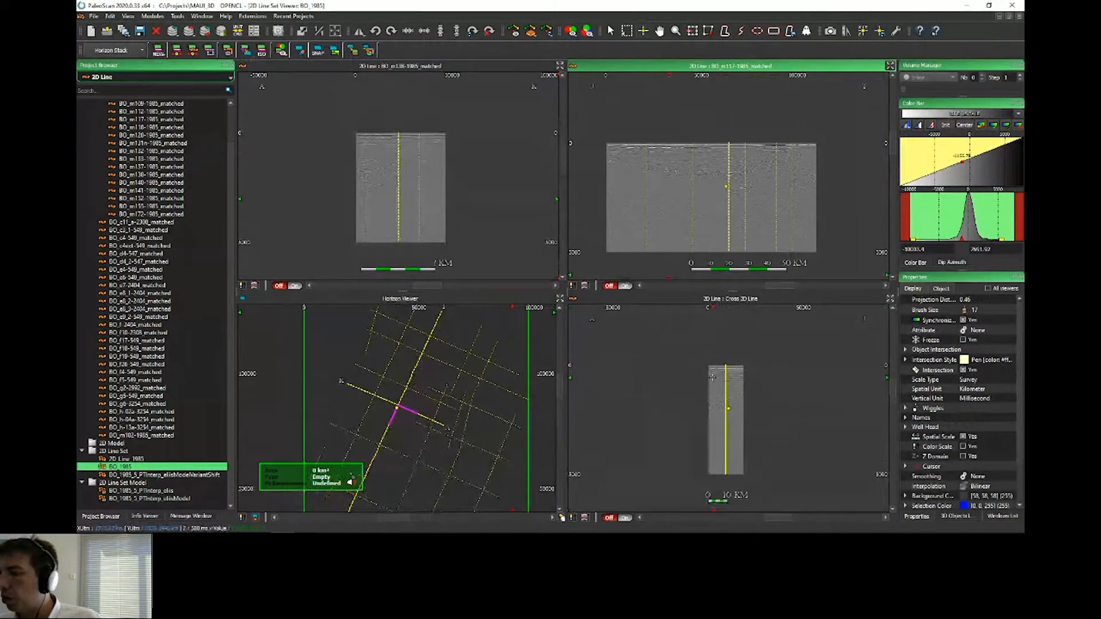
{"action": "left_click", "coordinate": [728, 375]}
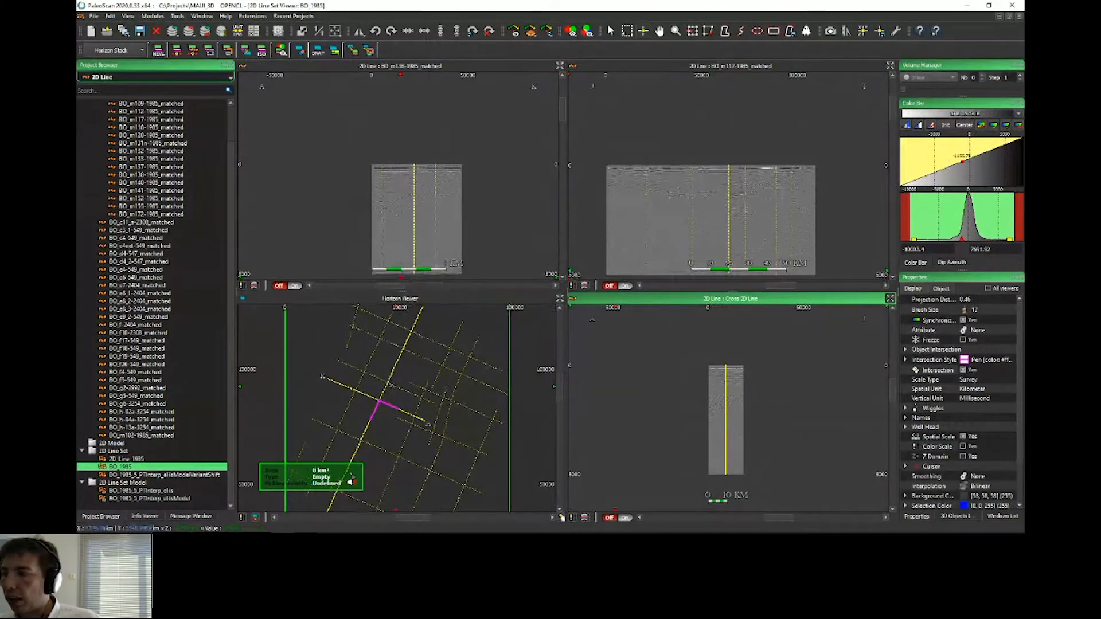
{"action": "left_click", "coordinate": [428, 423]}
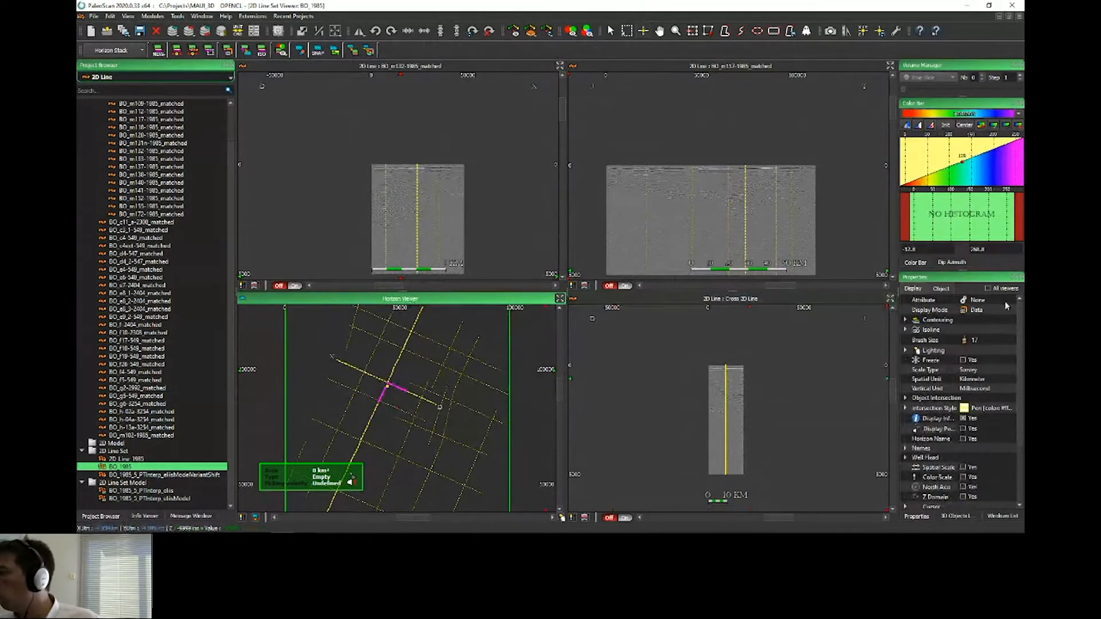
Step: Set the horizon viewer's displayed attribute to Dip Curvature
{"action": "left_click", "coordinate": [980, 309]}
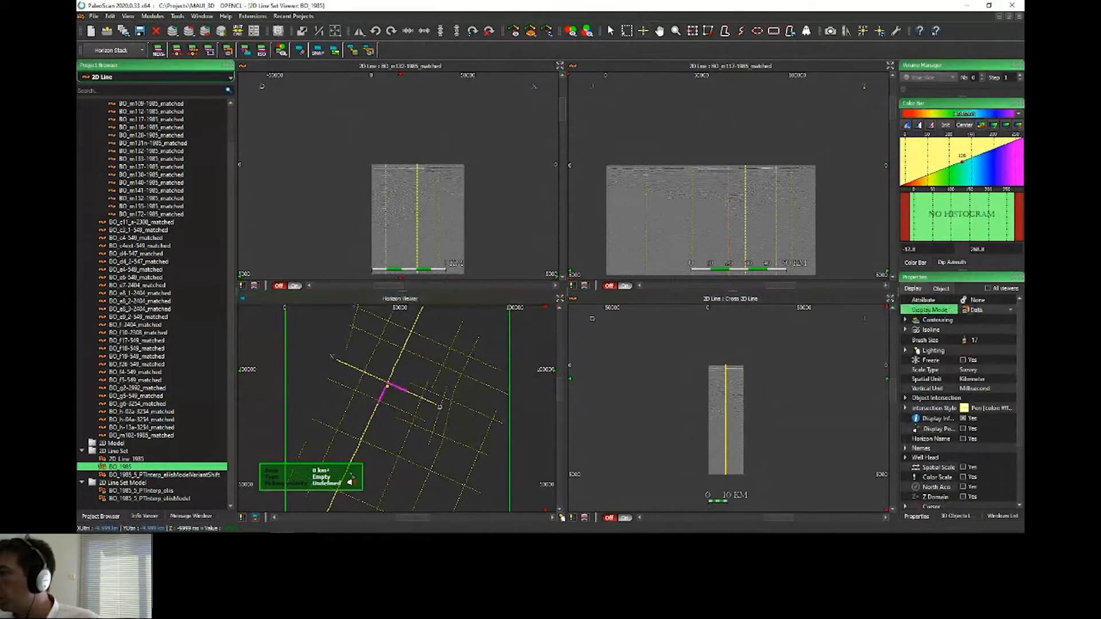
{"action": "left_click", "coordinate": [977, 301]}
{"action": "left_click", "coordinate": [978, 300]}
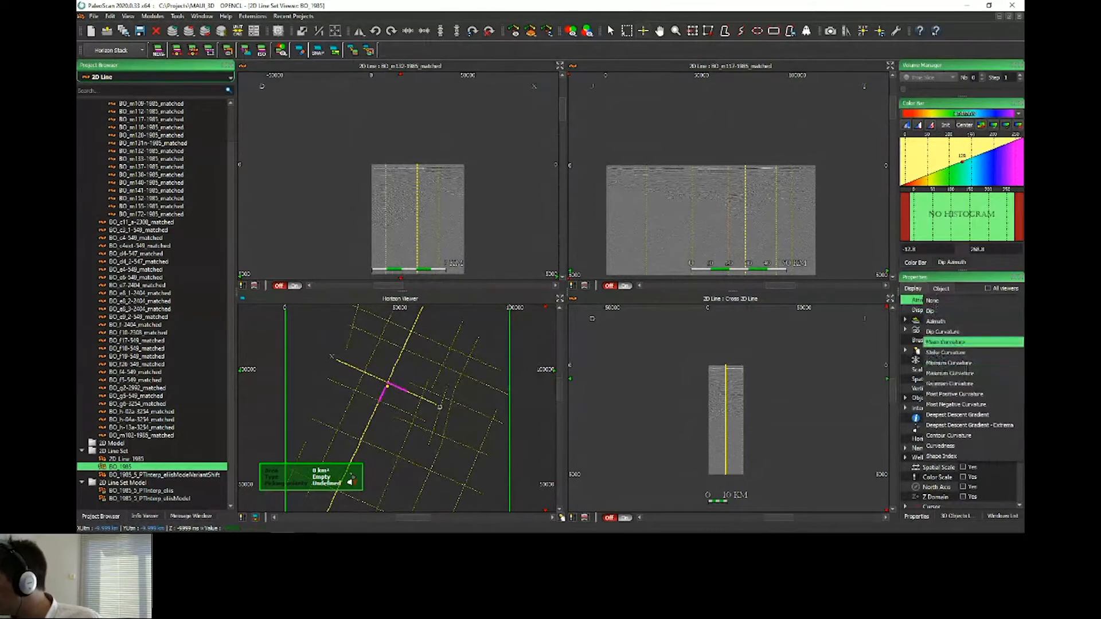
{"action": "left_click", "coordinate": [946, 332]}
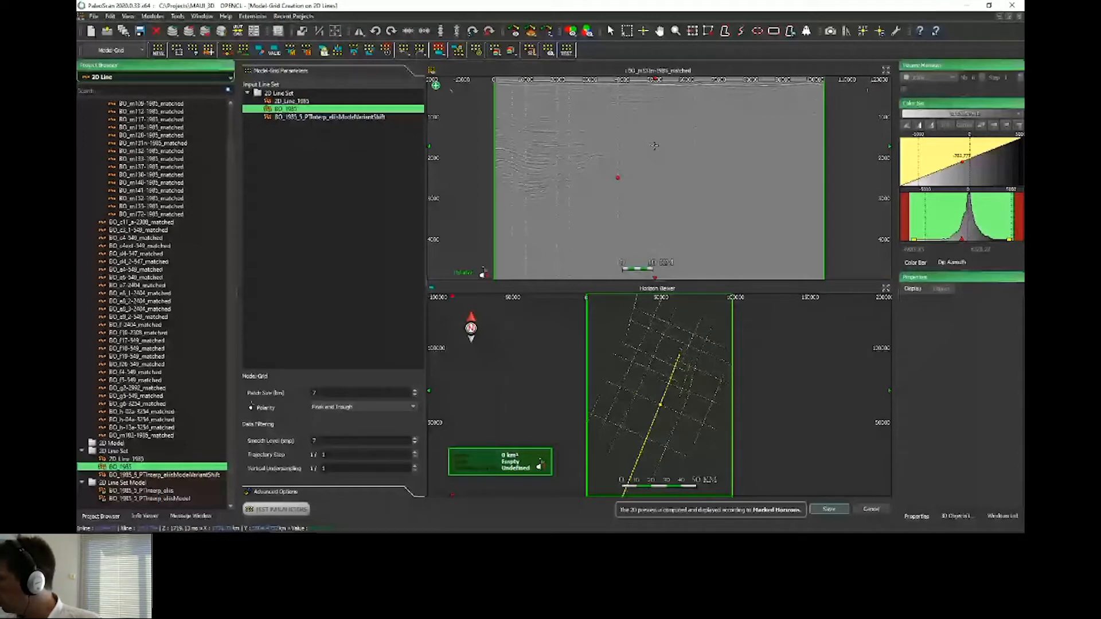
Step: Examine the Model-Grid creation advanced options for vertical extension method, exclusion zones and 2D propagation
{"action": "left_click", "coordinate": [669, 131]}
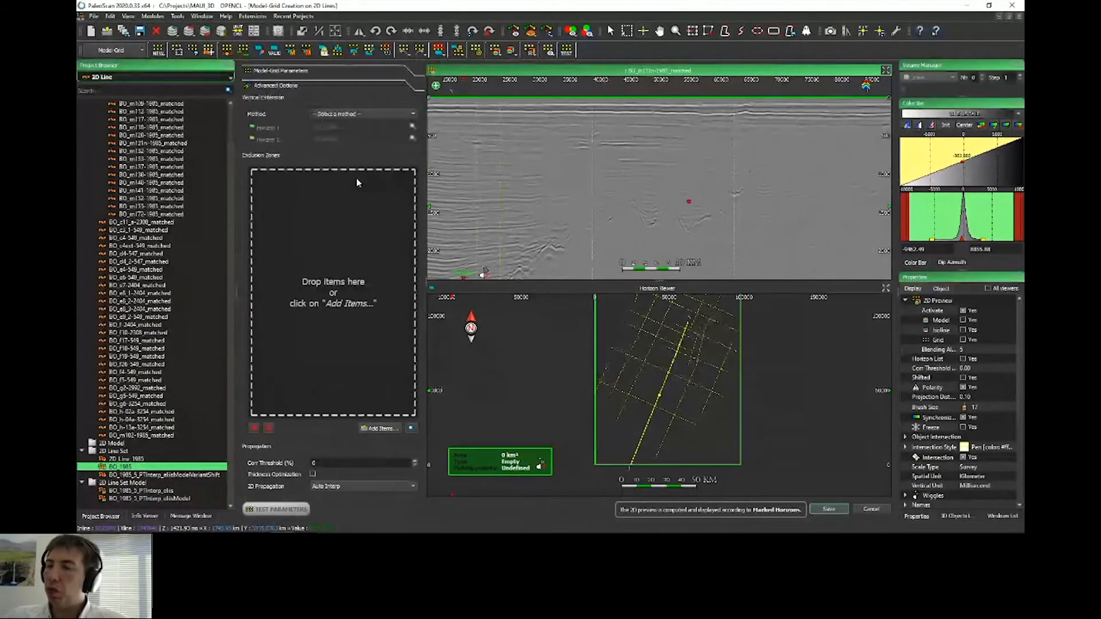
{"action": "left_click", "coordinate": [395, 114]}
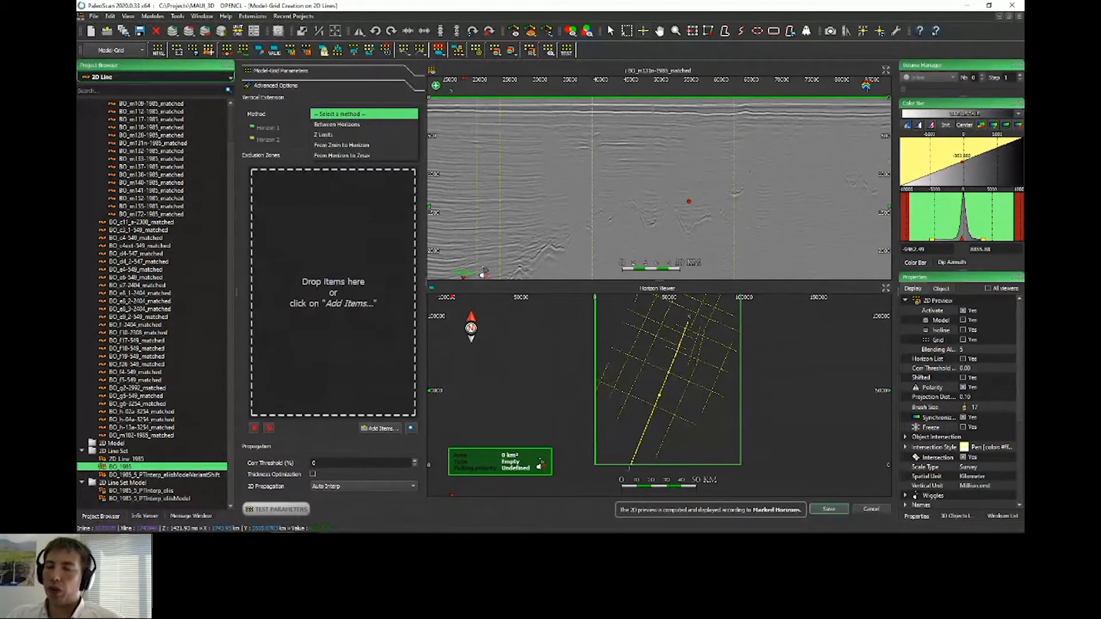
{"action": "left_click", "coordinate": [504, 141]}
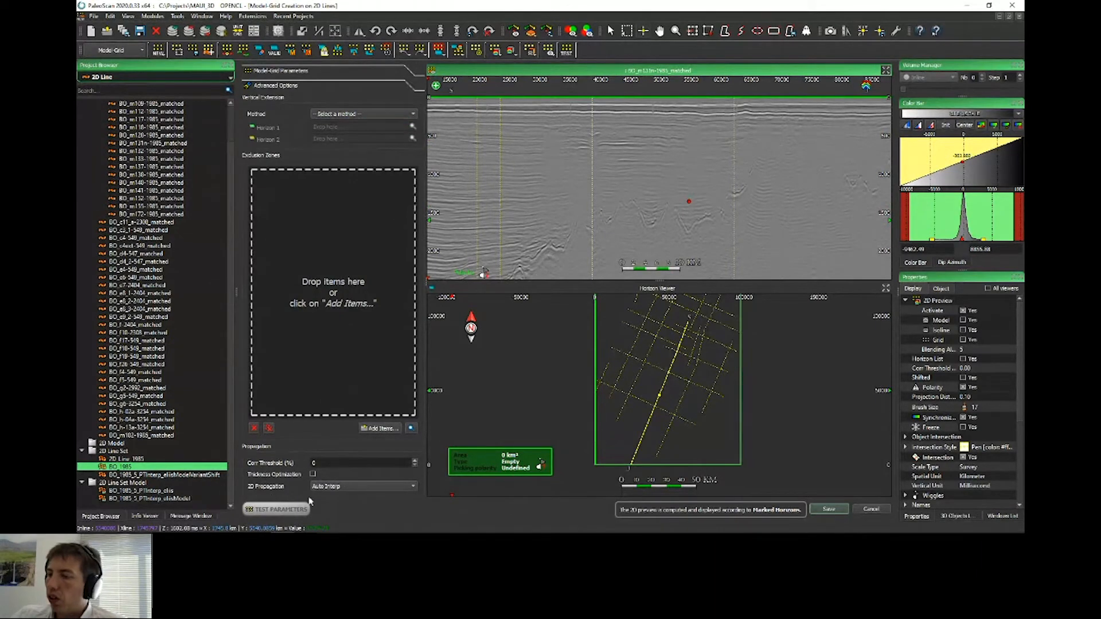
{"action": "left_click", "coordinate": [346, 487]}
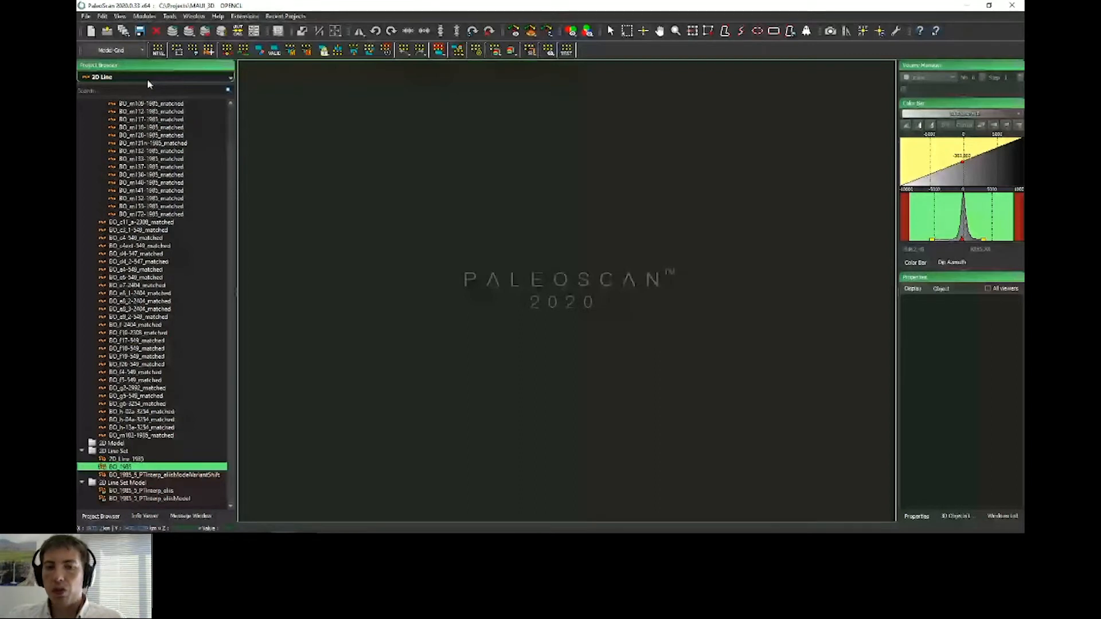
Step: Switch the project browser to model grids and open the AutoInterp_connected_lines grid of BO_1985_5_PT
{"action": "left_click", "coordinate": [147, 79]}
{"action": "left_click", "coordinate": [151, 133]}
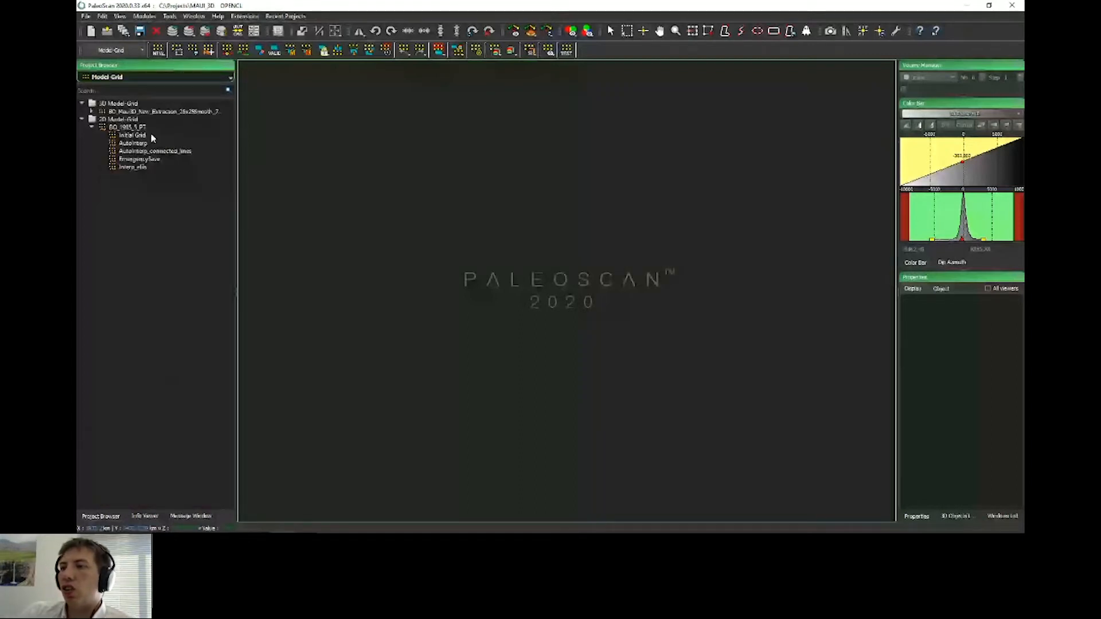
{"action": "left_click", "coordinate": [150, 135]}
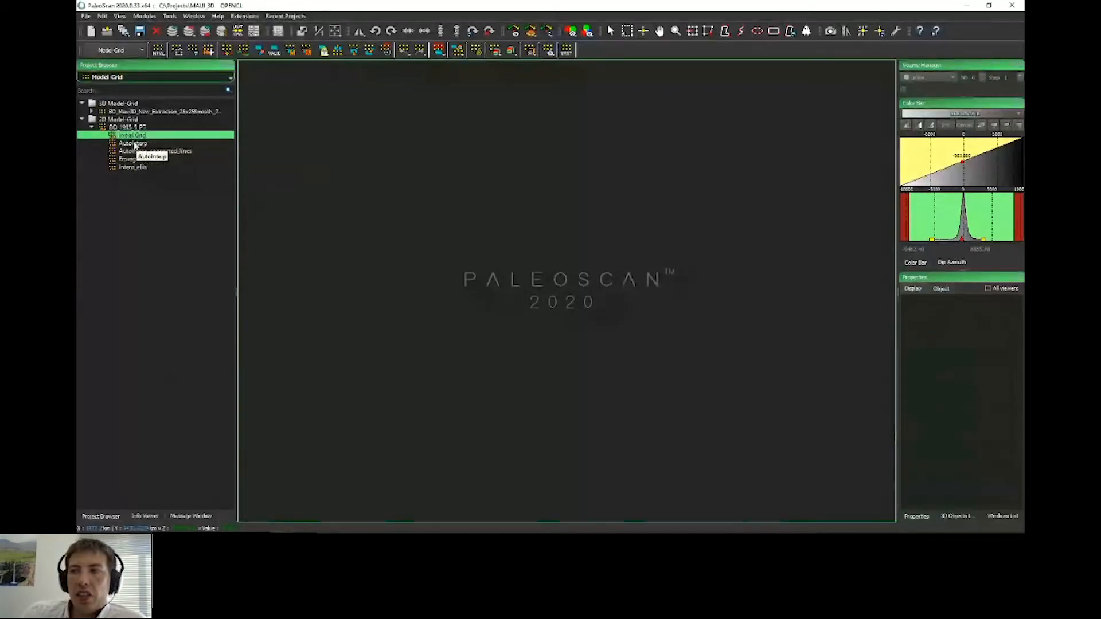
{"action": "left_click", "coordinate": [136, 144]}
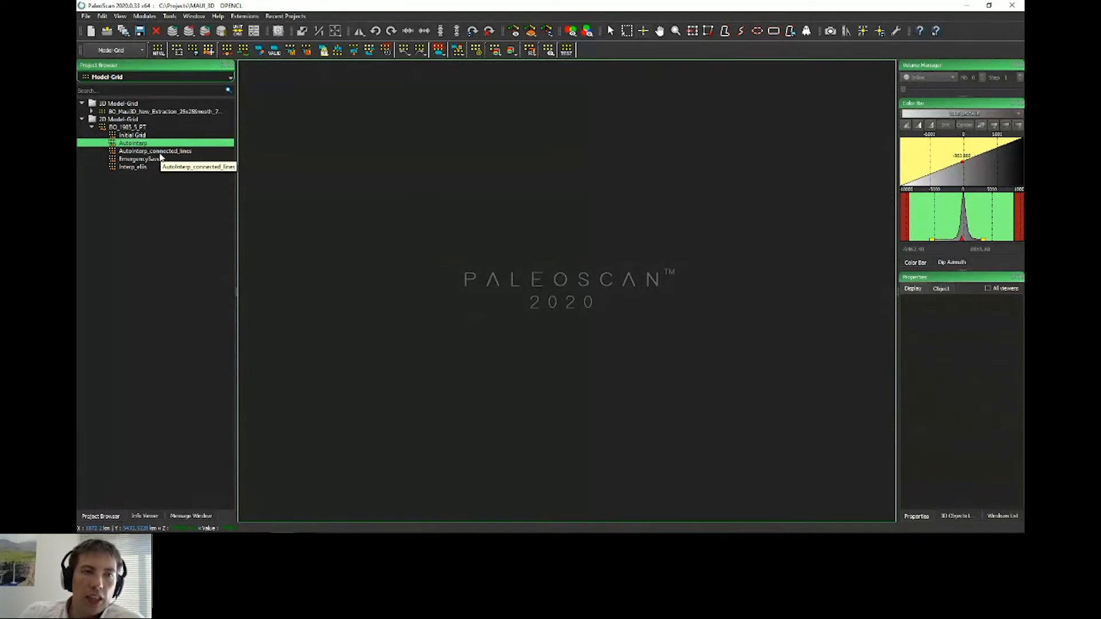
{"action": "left_click", "coordinate": [161, 152]}
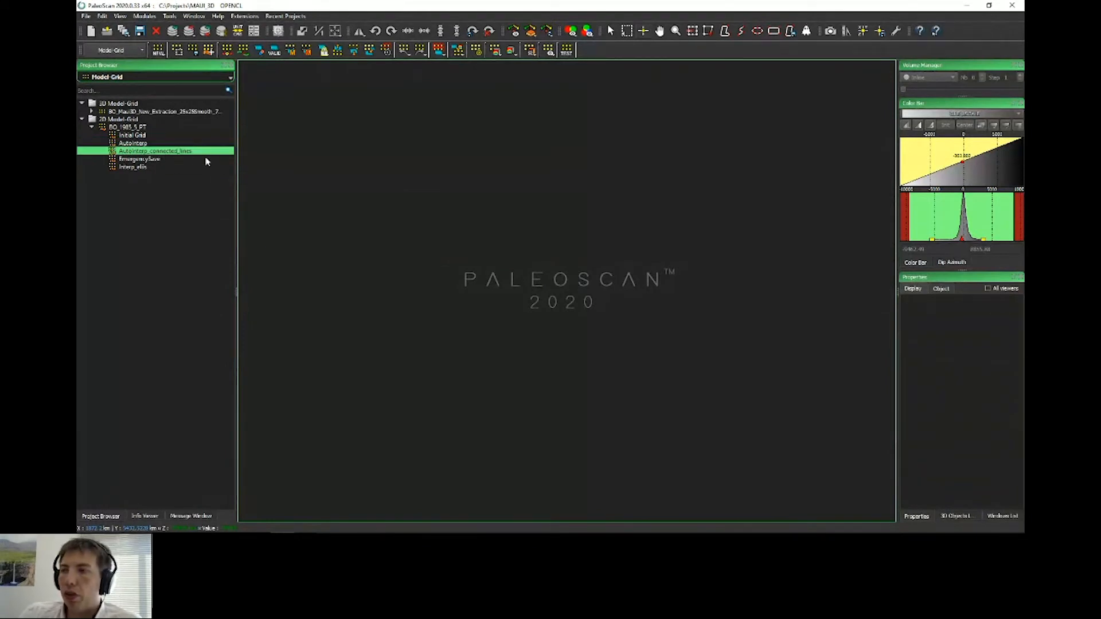
{"action": "double_click", "coordinate": [186, 153]}
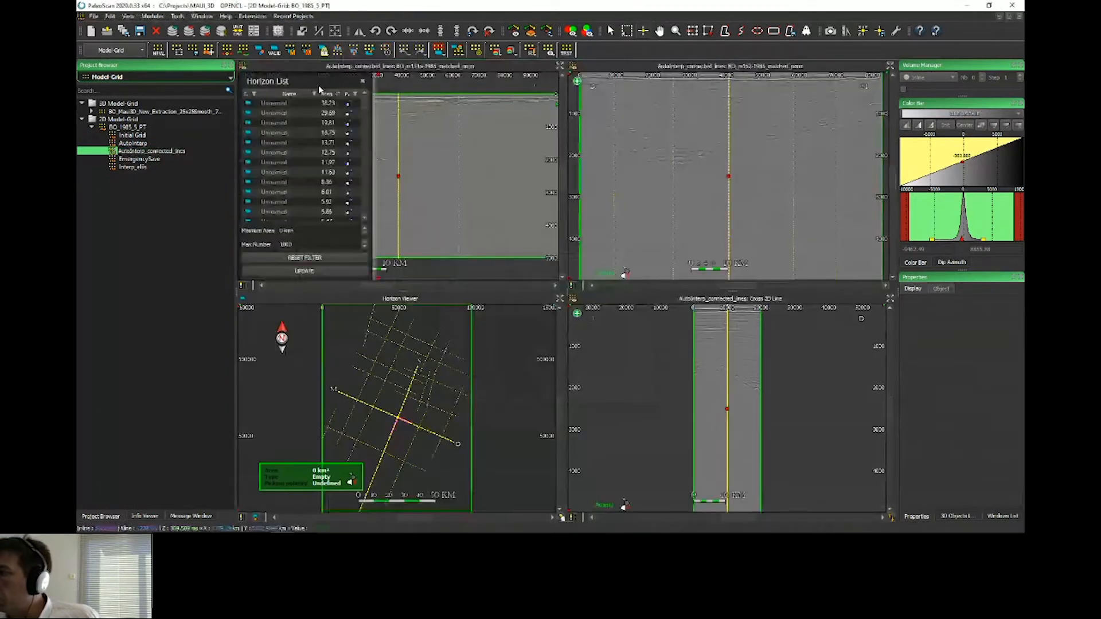
Step: Display the first horizon of the Horizon List and zoom into it in the horizon viewer
{"action": "left_click", "coordinate": [348, 102]}
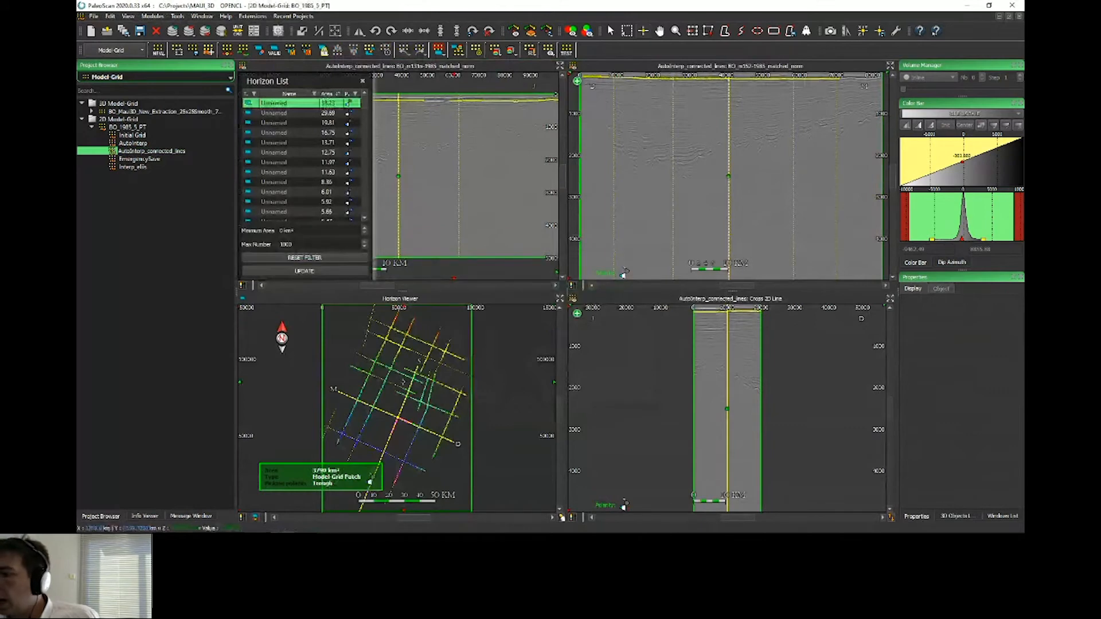
{"action": "scroll", "coordinate": [421, 400], "scroll_direction": "up", "scroll_amount": 5}
{"action": "scroll", "coordinate": [421, 400], "scroll_direction": "down", "scroll_amount": 2}
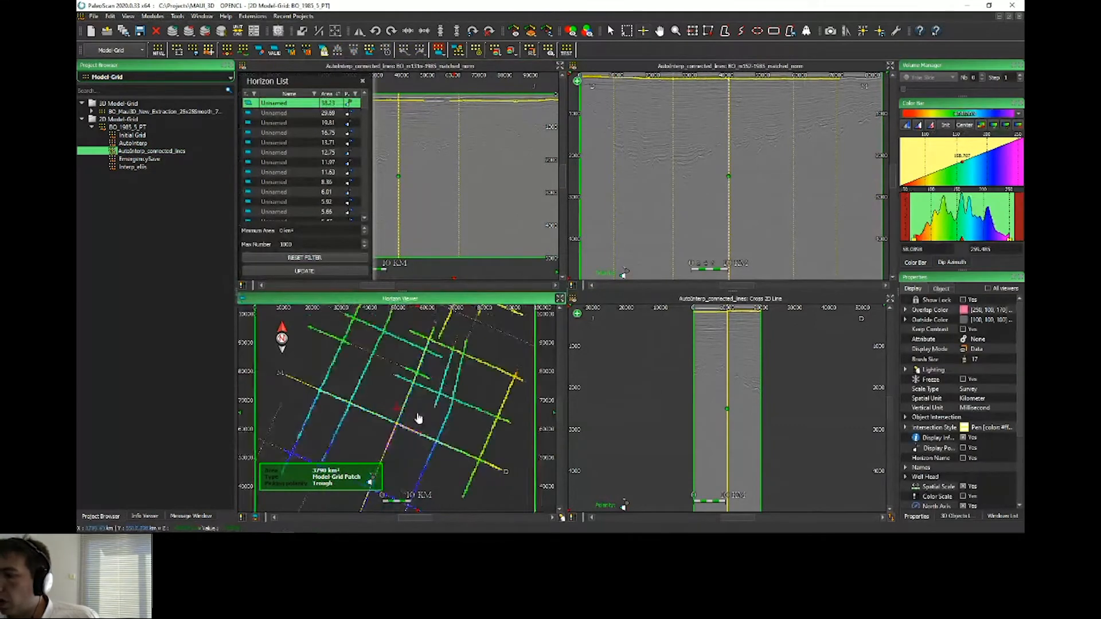
{"action": "middle_click_drag", "start_coordinate": [434, 328], "coordinate": [440, 372]}
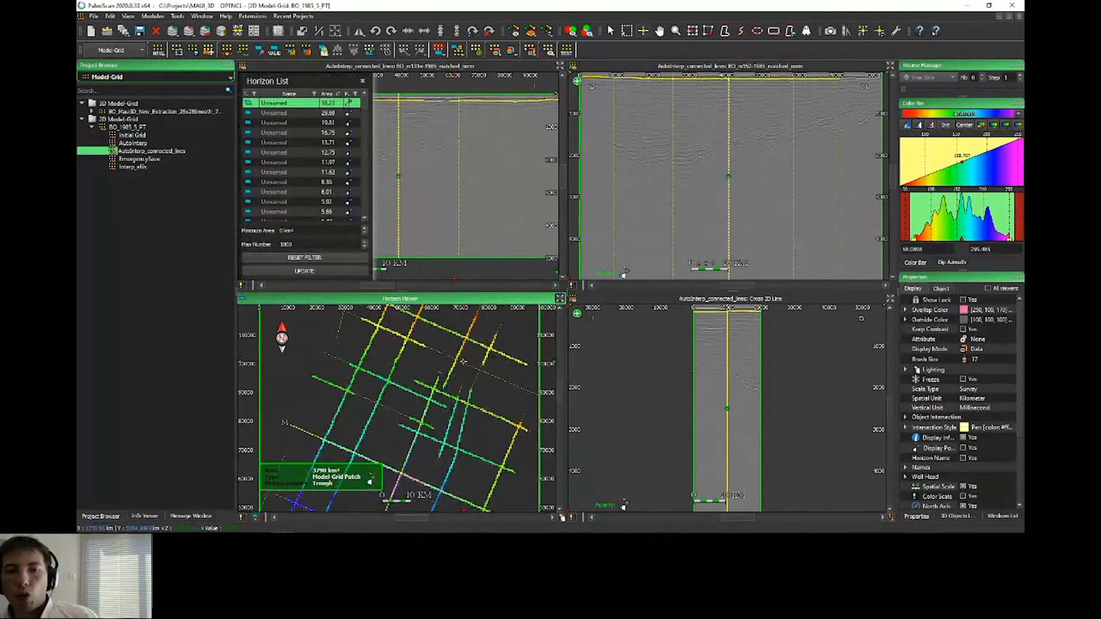
Step: Step through the following horizons in the Horizon List to inspect each one
{"action": "left_click", "coordinate": [303, 114]}
{"action": "key", "text": "Down"}
{"action": "key", "text": "Down"}
{"action": "key", "text": "Down"}
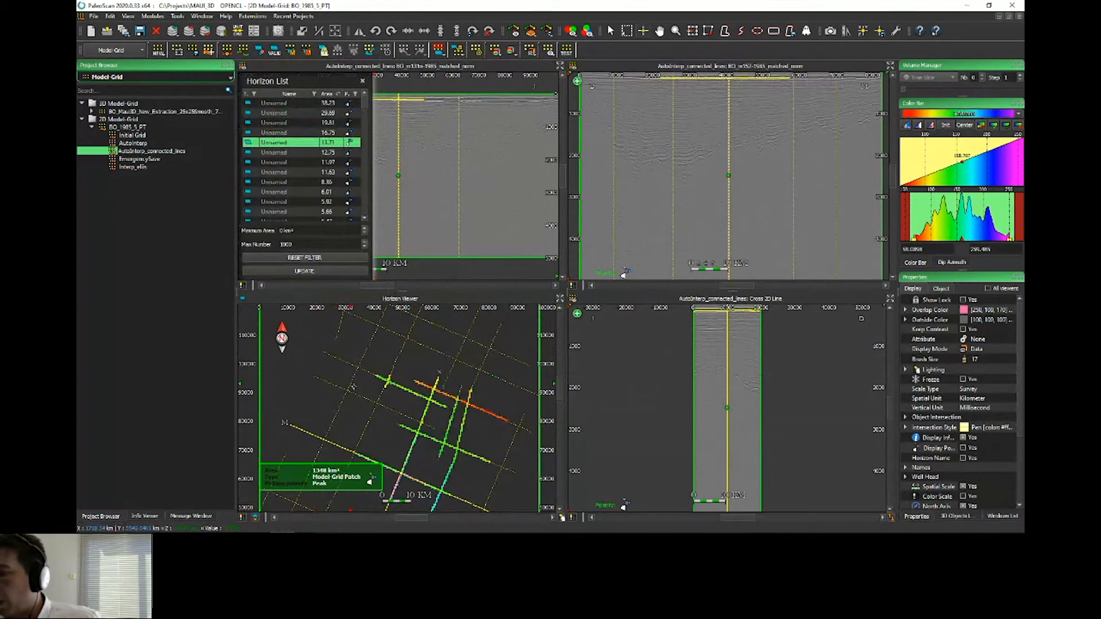
{"action": "scroll", "coordinate": [353, 387], "scroll_direction": "down", "scroll_amount": 5}
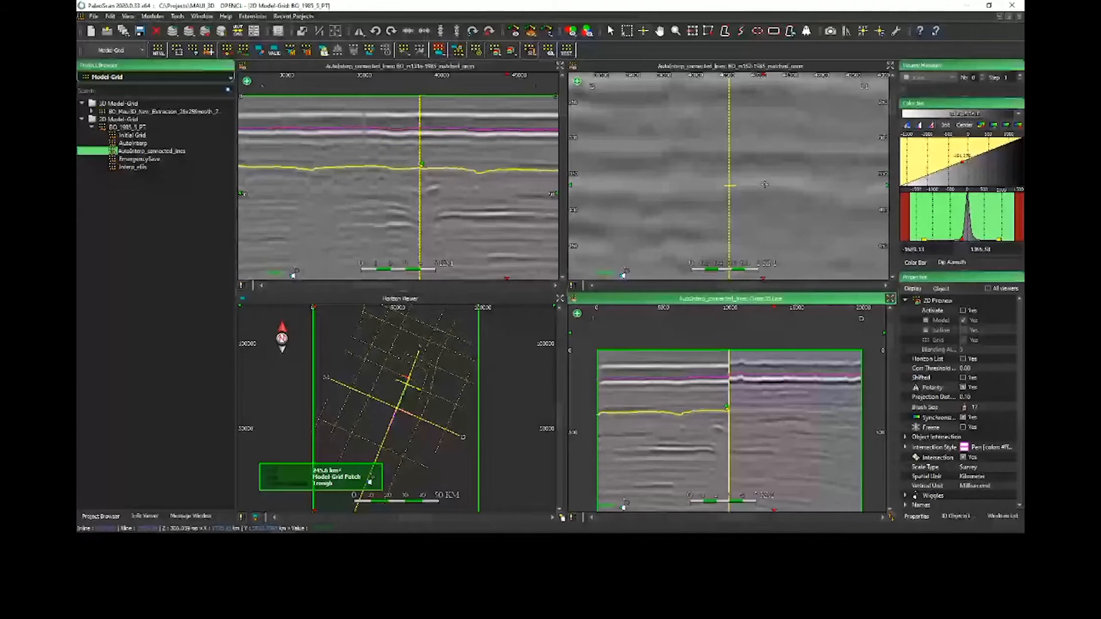
Step: Pick a horizon on the inline section and zoom into the seismic sections around it
{"action": "left_click", "coordinate": [764, 185]}
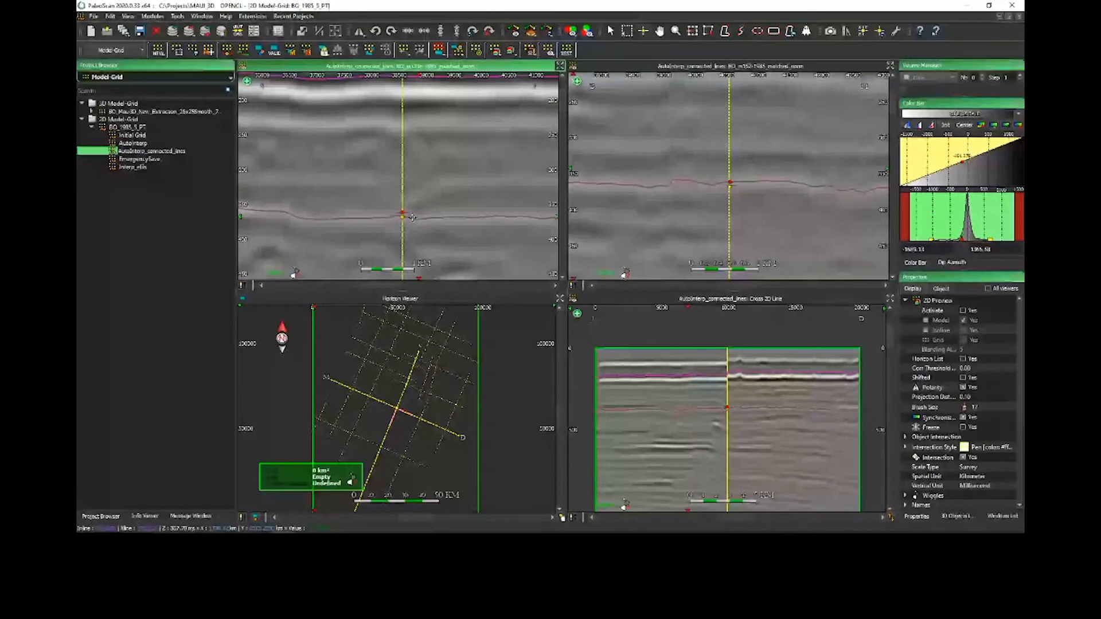
{"action": "scroll", "coordinate": [731, 408], "scroll_direction": "up", "scroll_amount": 4}
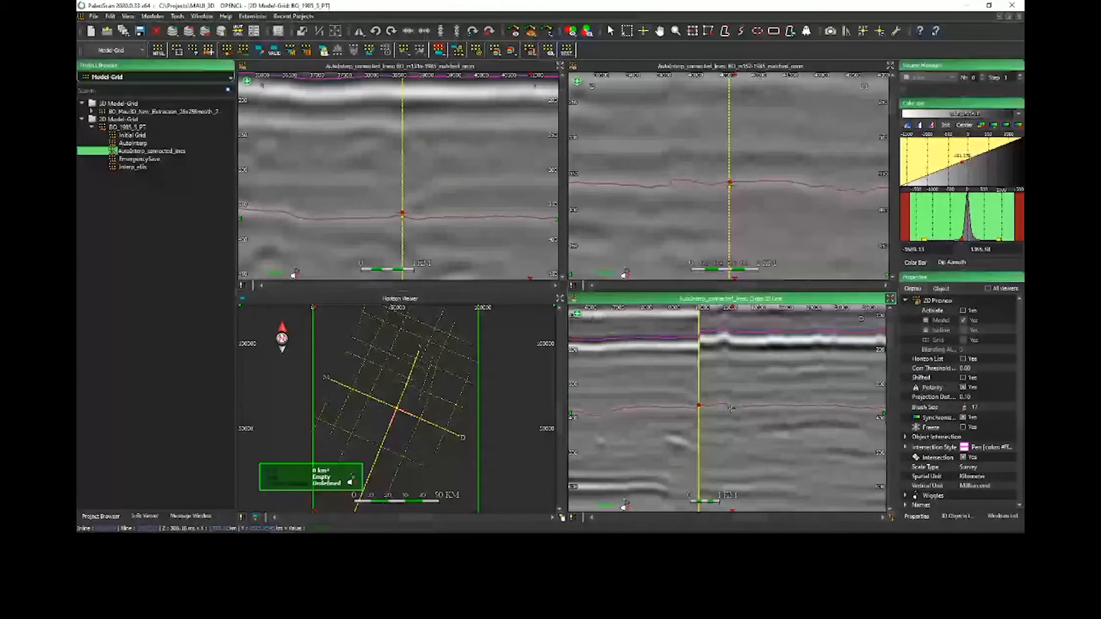
{"action": "scroll", "coordinate": [408, 154], "scroll_direction": "up", "scroll_amount": 4}
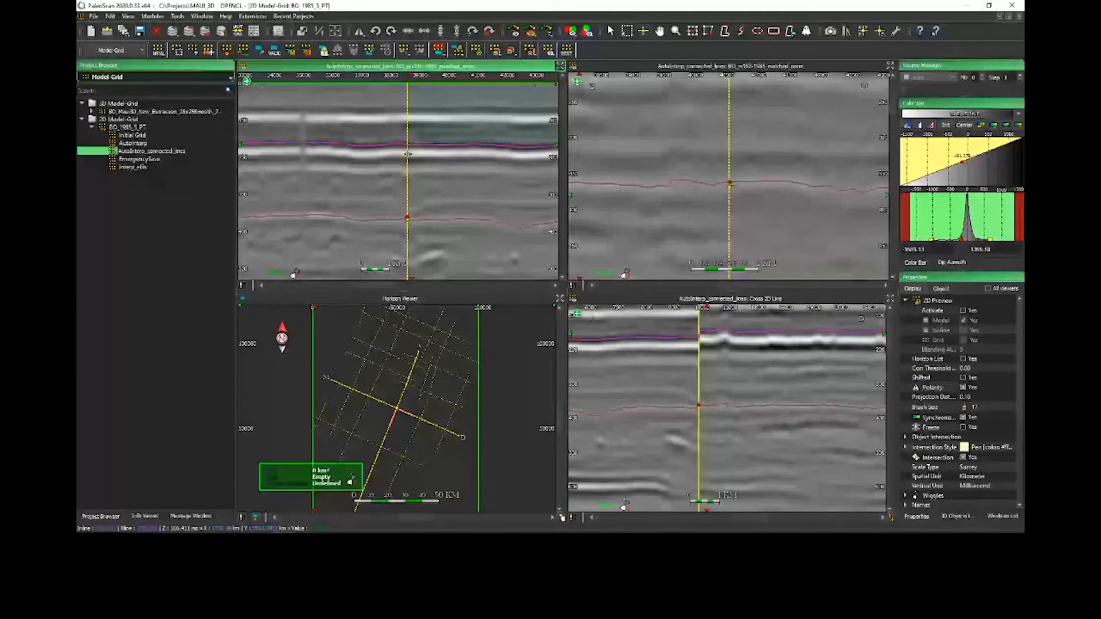
{"action": "scroll", "coordinate": [743, 113], "scroll_direction": "up", "scroll_amount": 4}
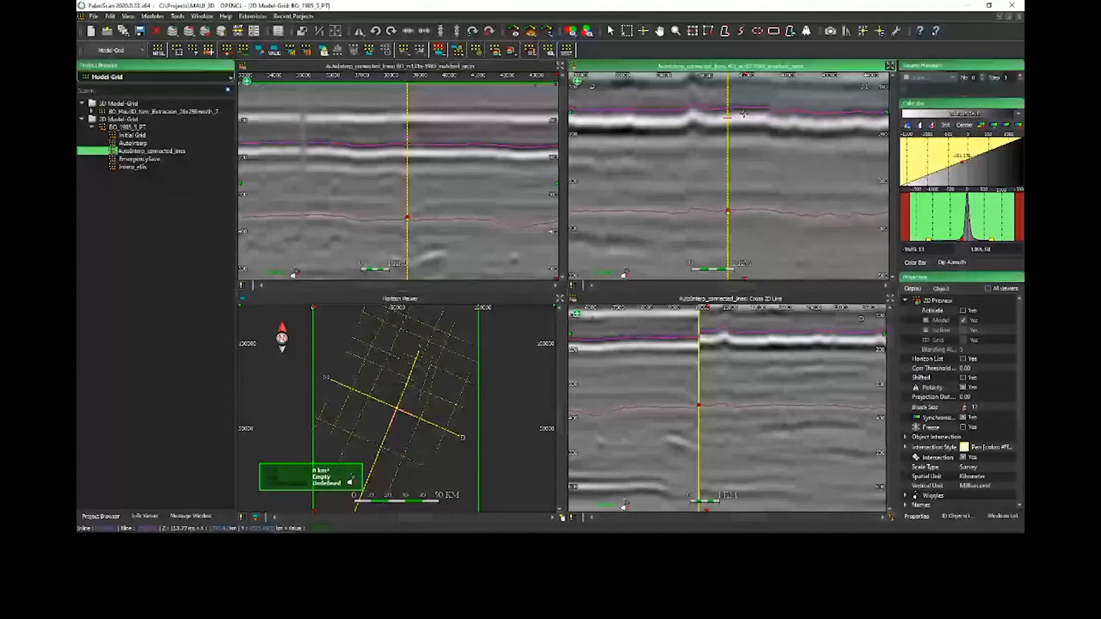
Step: Toggle the Shift display on and off repeatedly to compare the sections
{"action": "left_click", "coordinate": [891, 518]}
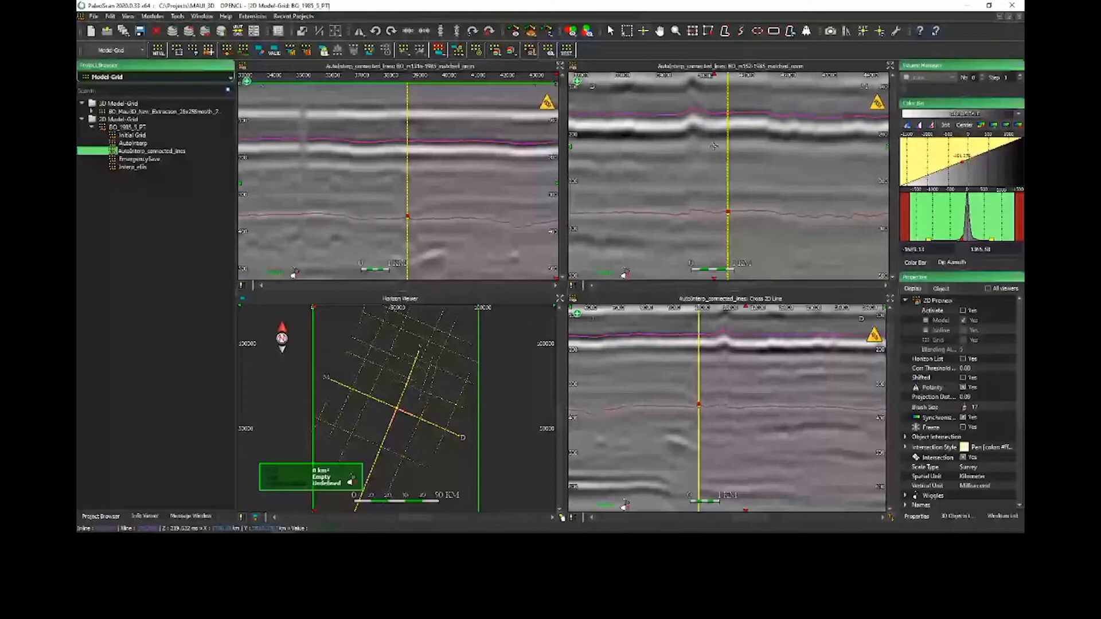
{"action": "left_click", "coordinate": [893, 516]}
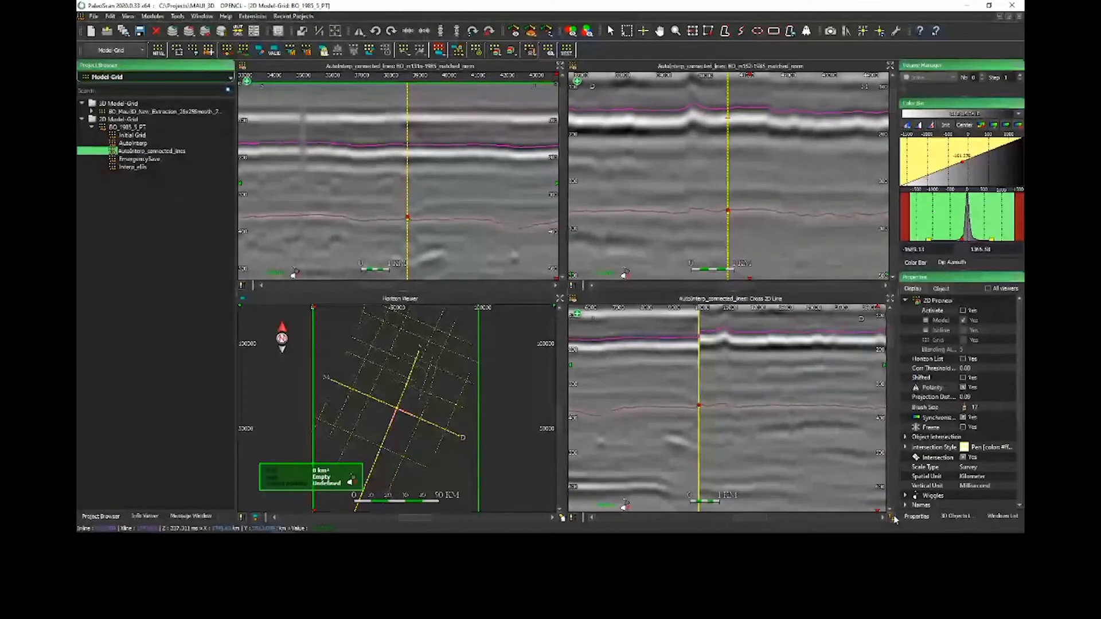
{"action": "left_click", "coordinate": [893, 518]}
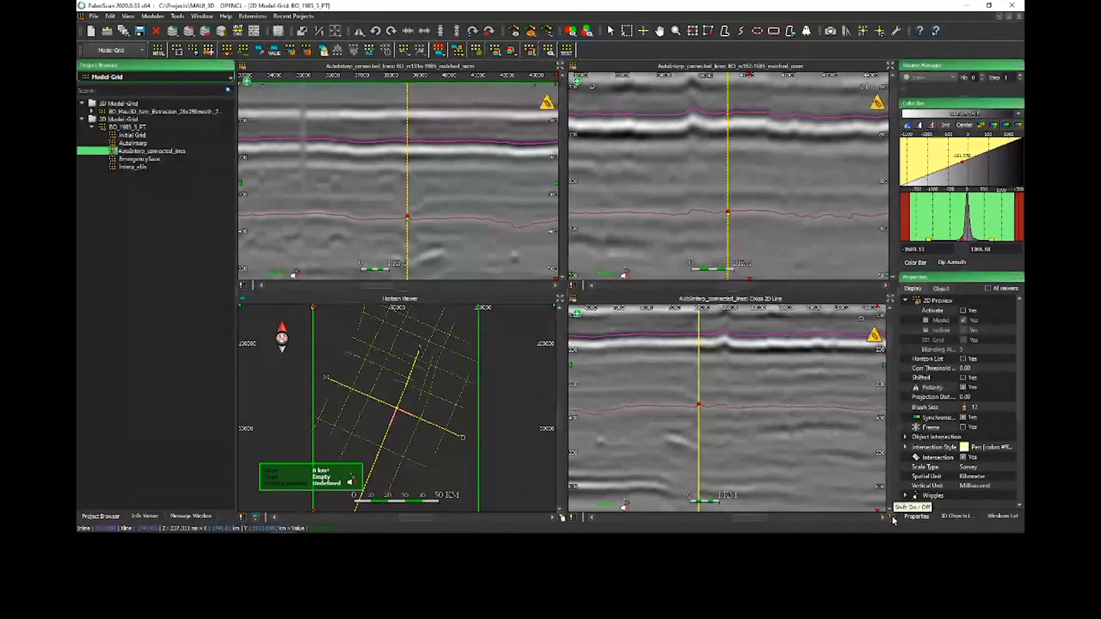
{"action": "left_click", "coordinate": [893, 517]}
{"action": "left_click", "coordinate": [893, 517]}
{"action": "left_click", "coordinate": [892, 518]}
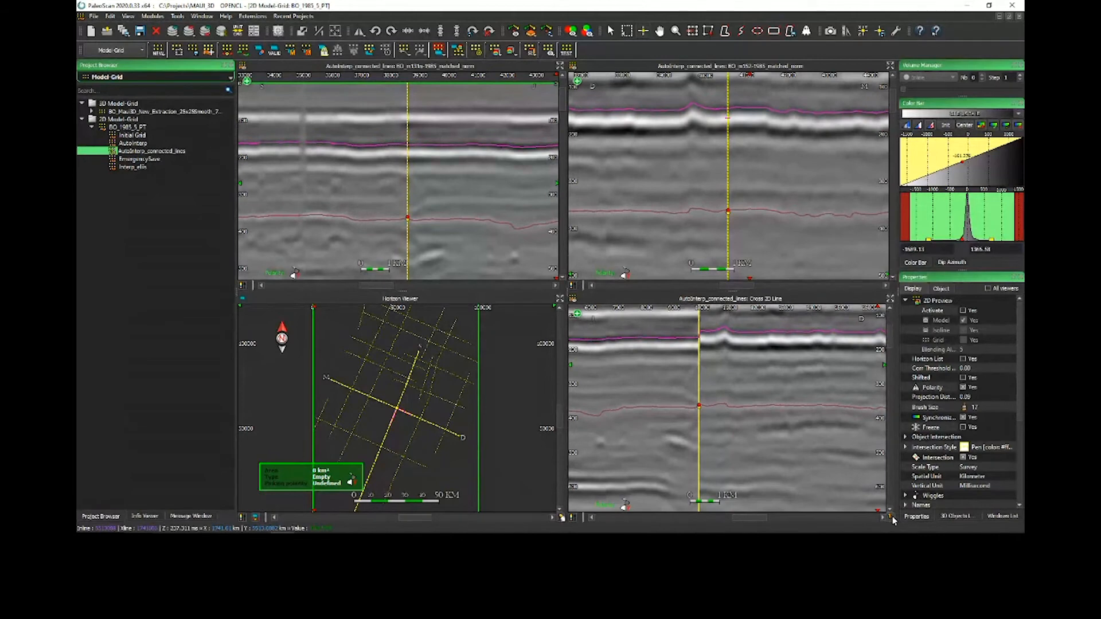
{"action": "left_click", "coordinate": [893, 518]}
{"action": "left_click", "coordinate": [893, 518]}
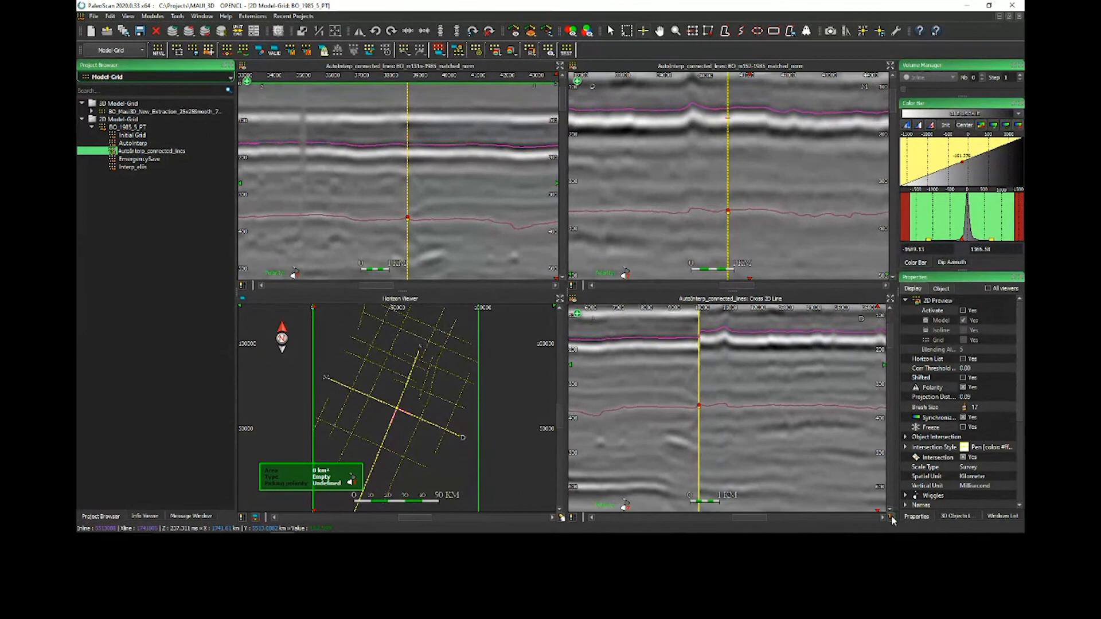
Step: Open the Interp_elis model grid without saving the current interpretation changes and show its horizons on the inline section
{"action": "left_click", "coordinate": [602, 237]}
{"action": "left_click", "coordinate": [135, 168]}
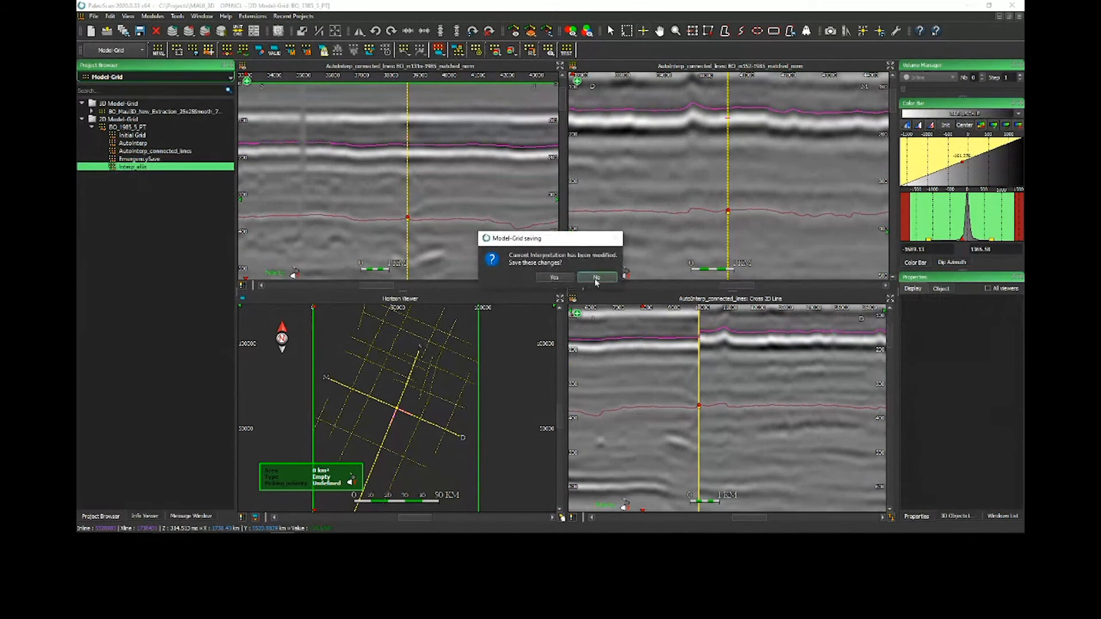
{"action": "left_click", "coordinate": [596, 277]}
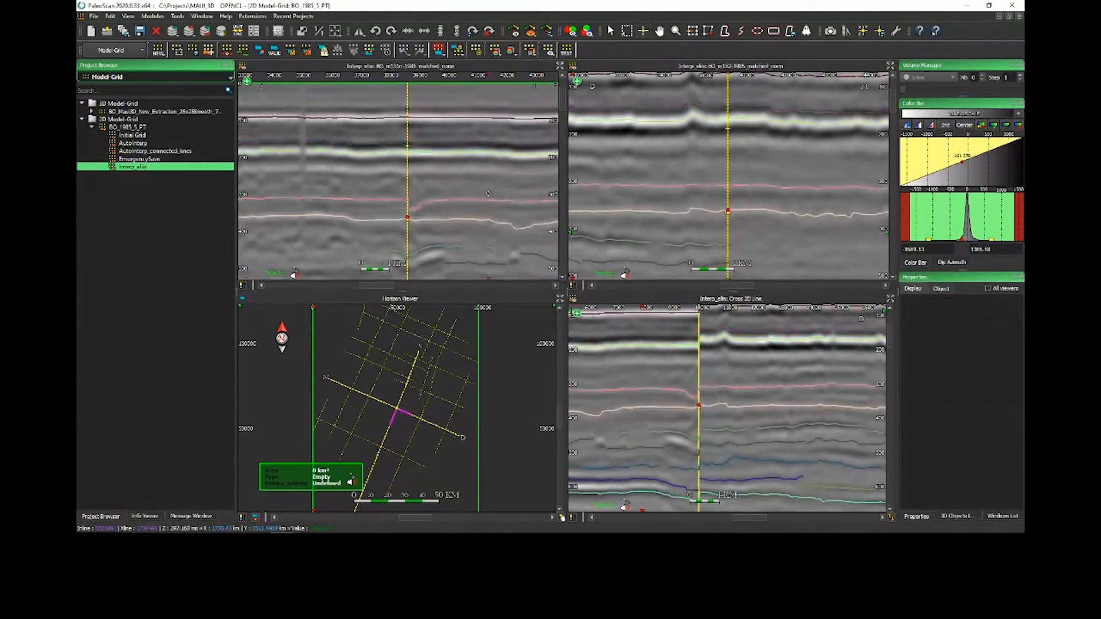
{"action": "left_click", "coordinate": [463, 143]}
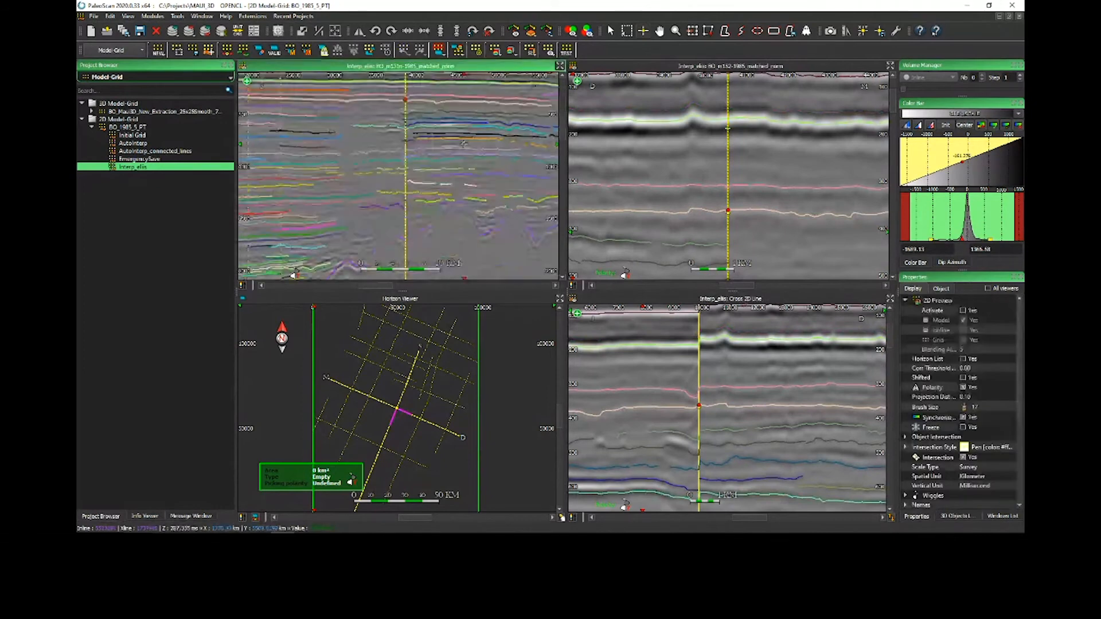
Step: Close the model-grid window without saving the interpretation changes
{"action": "key", "text": "ctrl+w"}
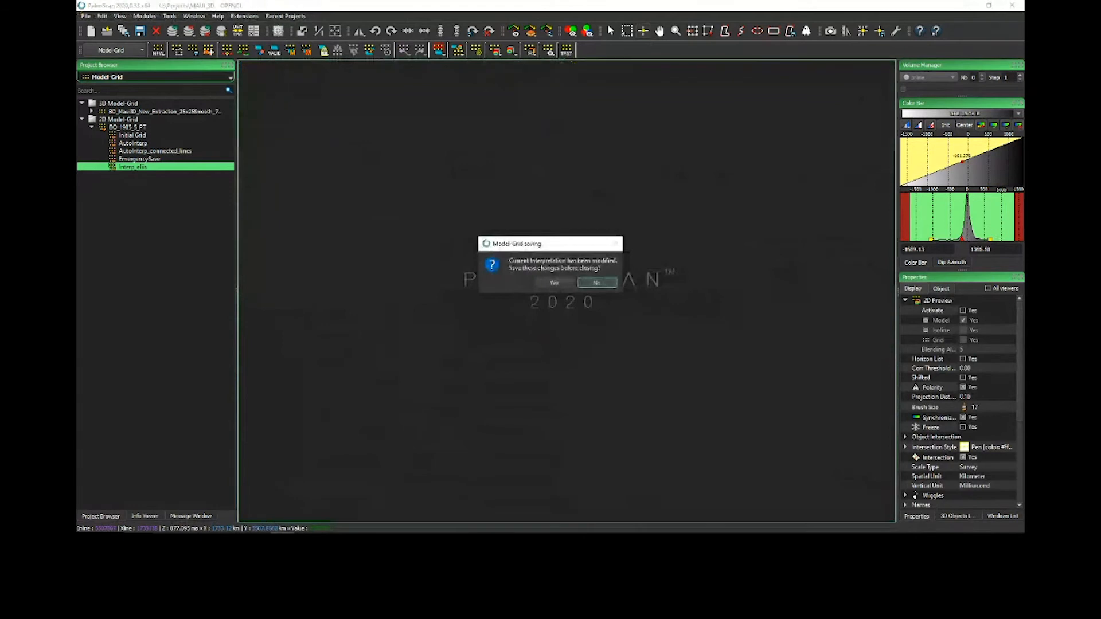
{"action": "left_click", "coordinate": [598, 282]}
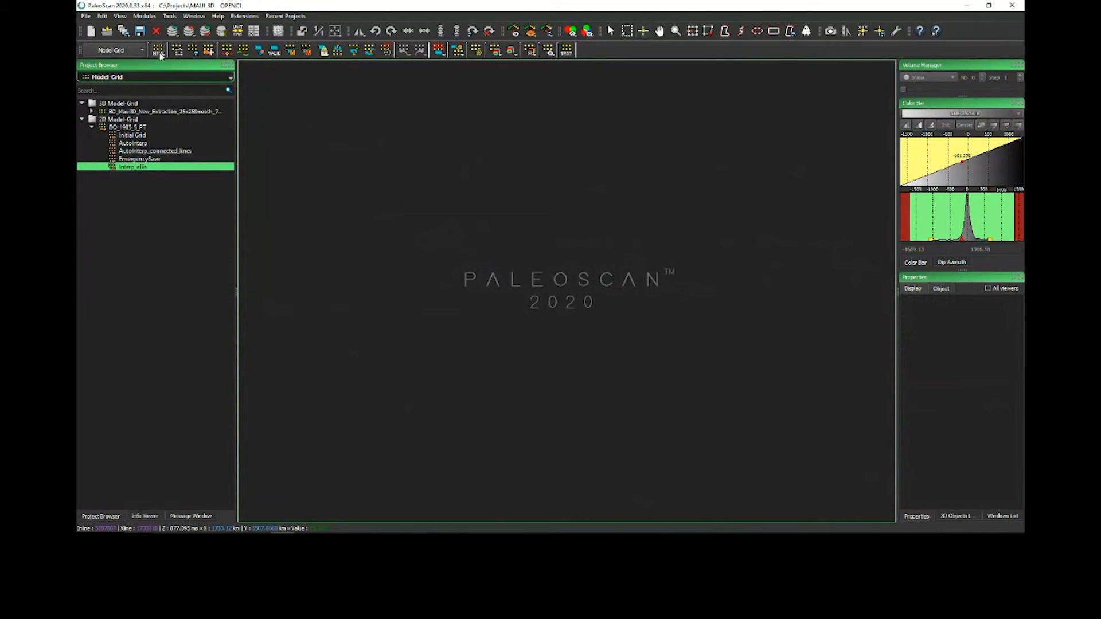
Step: Open the model-grid history for BO_1985_5_PT and expand its panel
{"action": "left_click", "coordinate": [209, 51]}
{"action": "left_click", "coordinate": [285, 89]}
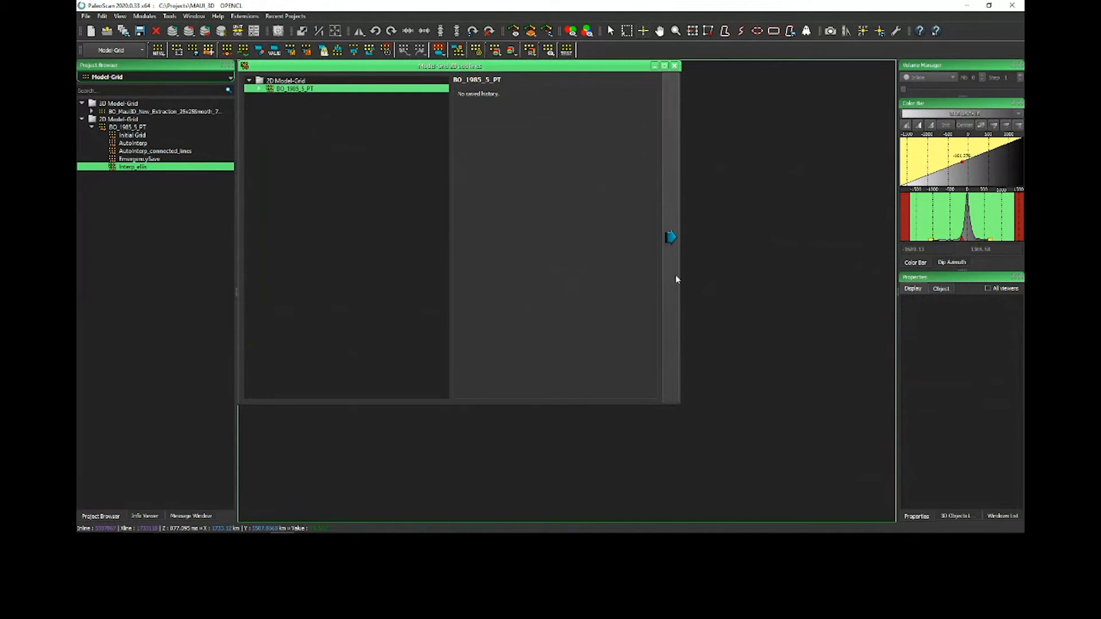
{"action": "left_click", "coordinate": [670, 237]}
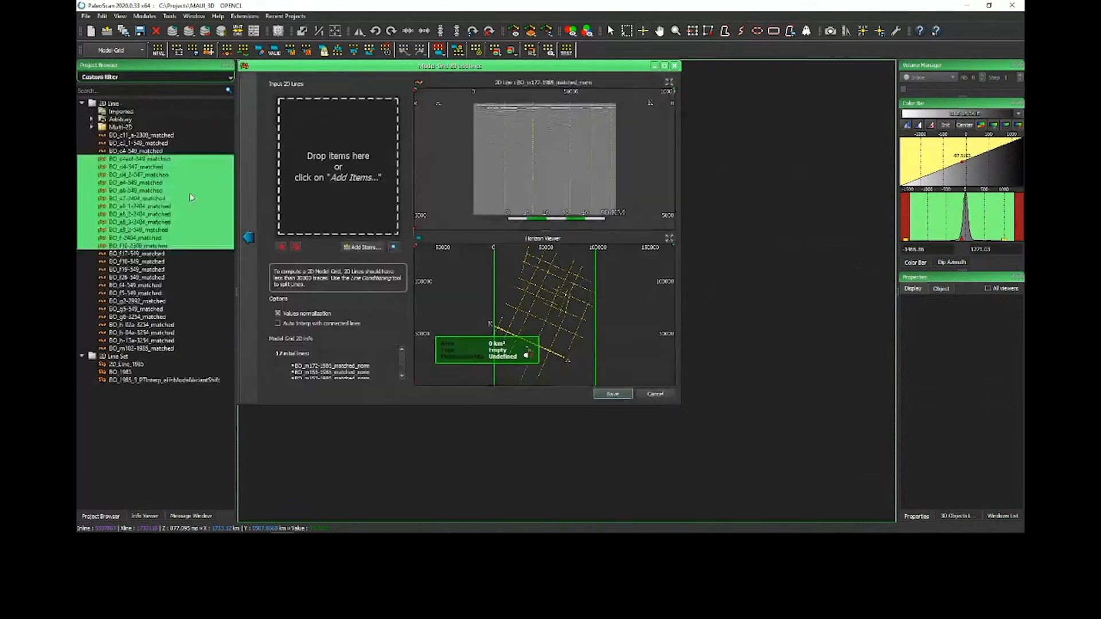
{"action": "left_click_drag", "start_coordinate": [190, 193], "coordinate": [356, 174]}
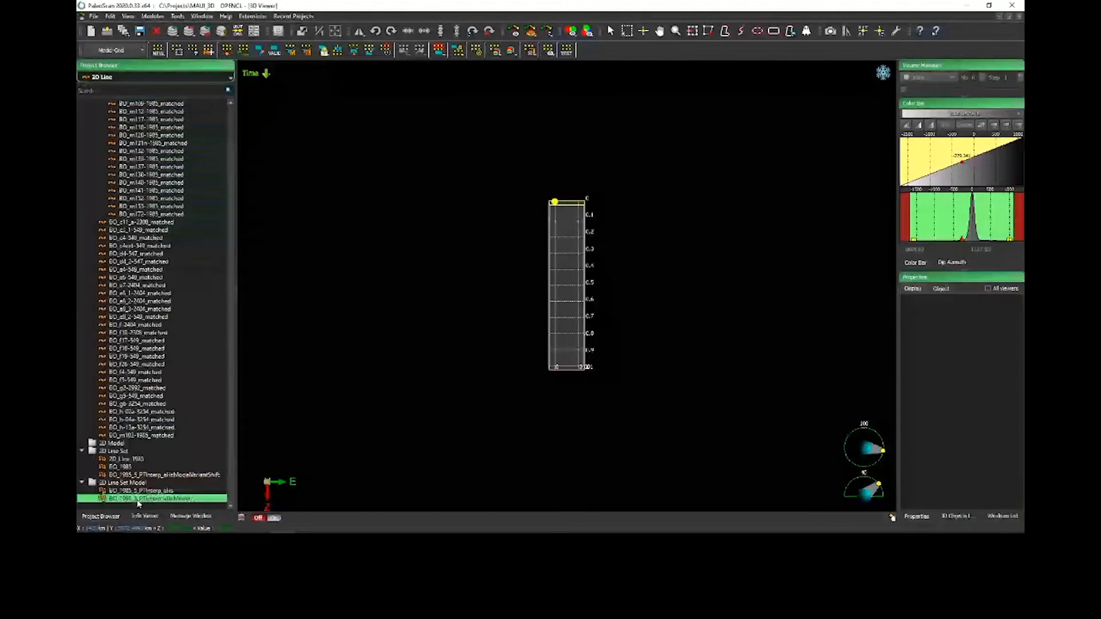
Step: Load the BO_1985 2D line set into the 3D viewer
{"action": "left_click_drag", "start_coordinate": [137, 500], "coordinate": [430, 356]}
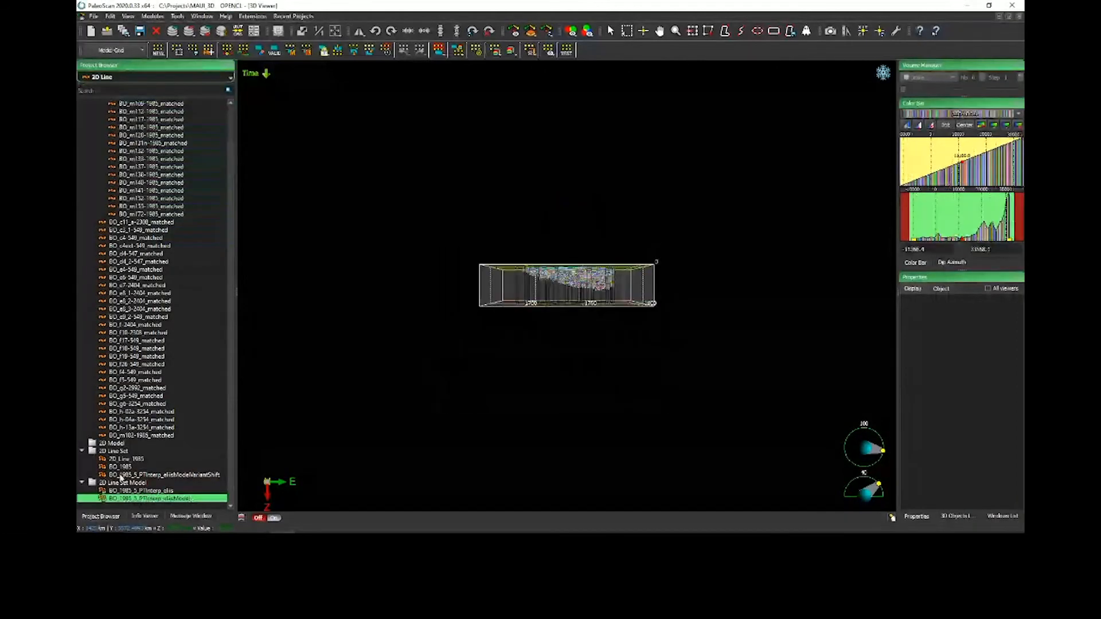
{"action": "left_click_drag", "start_coordinate": [121, 467], "coordinate": [545, 327]}
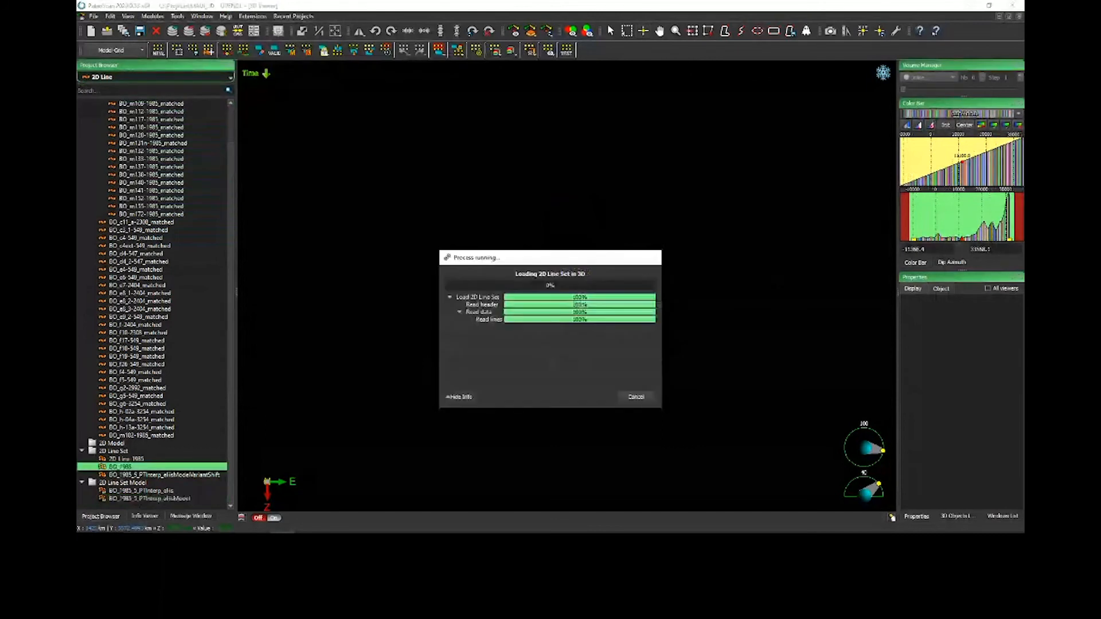